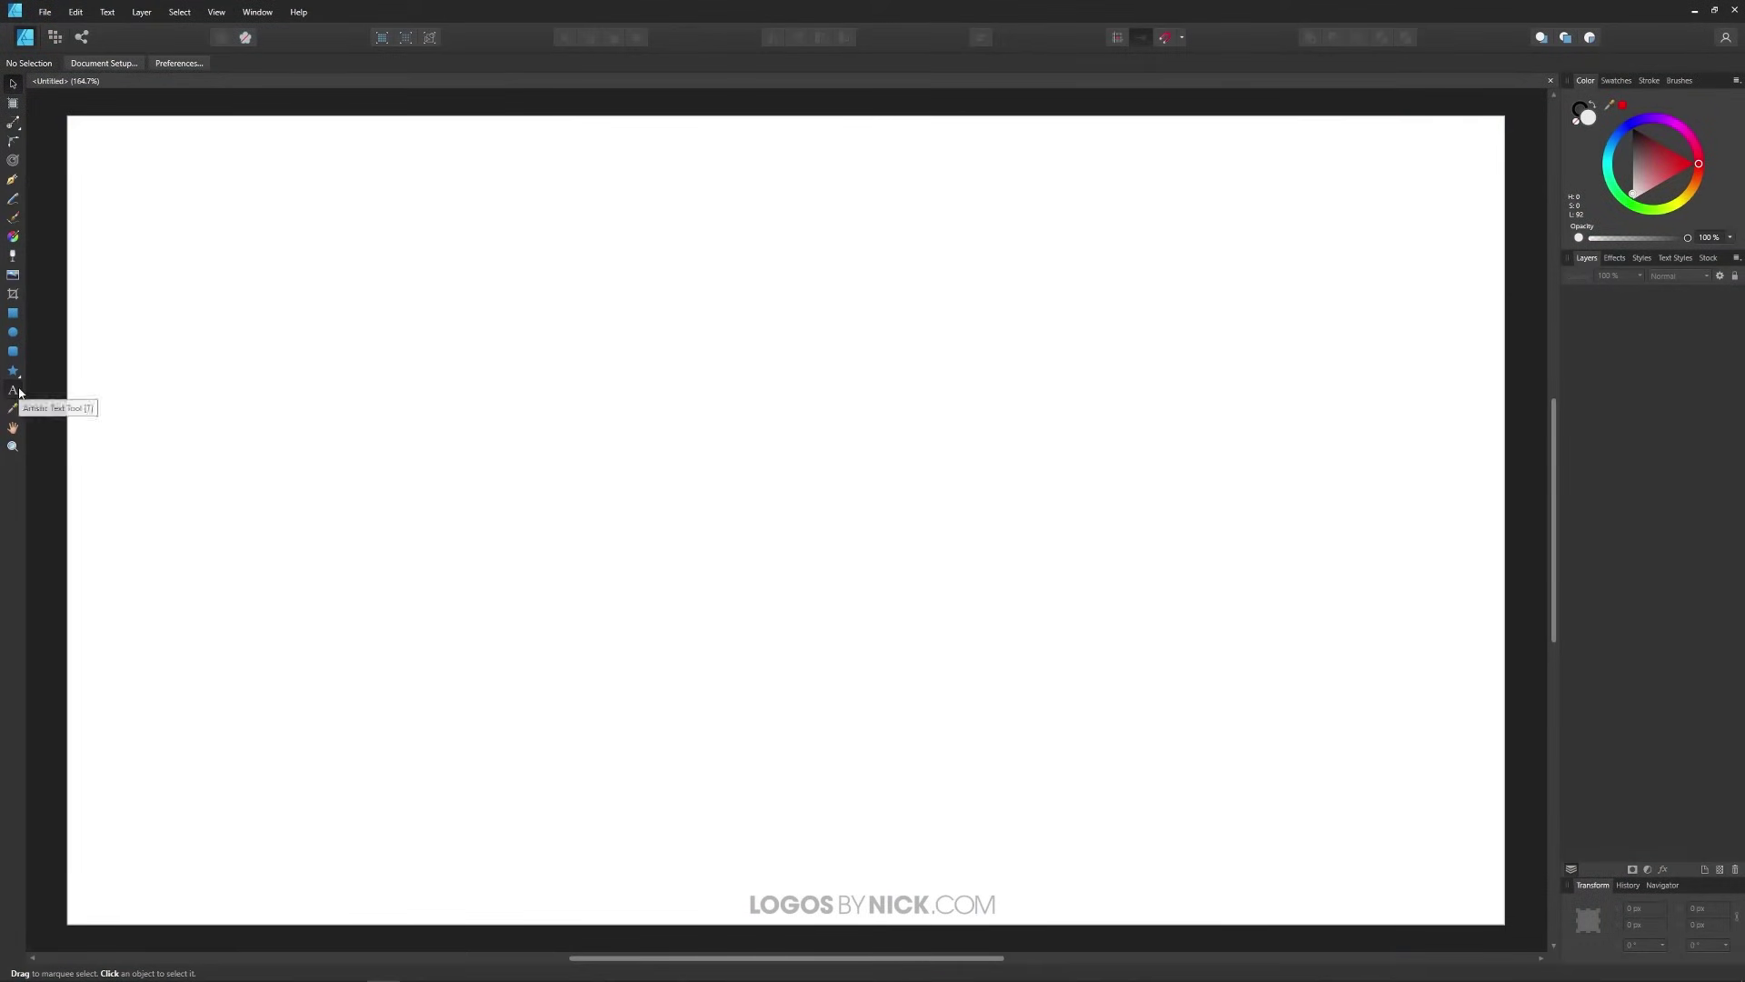
Step: Create an artistic text object on the page reading 'OUTLINE'
click(13, 391)
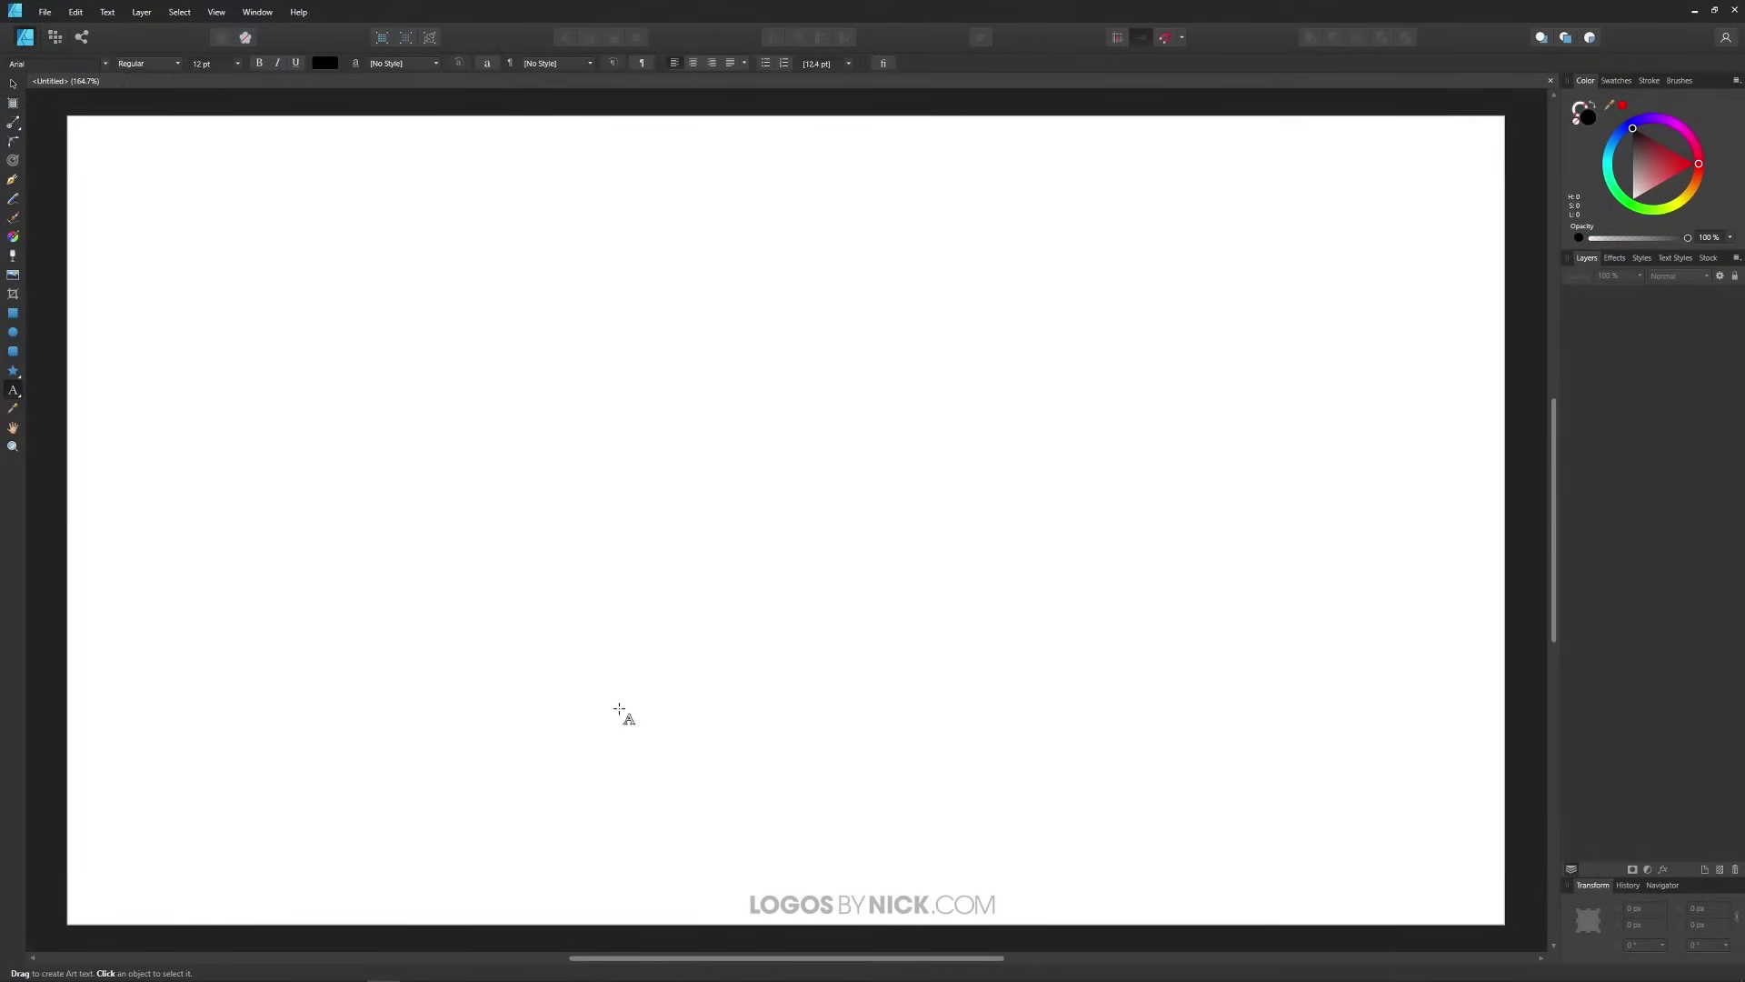
click(597, 429)
text(OUTLINE)
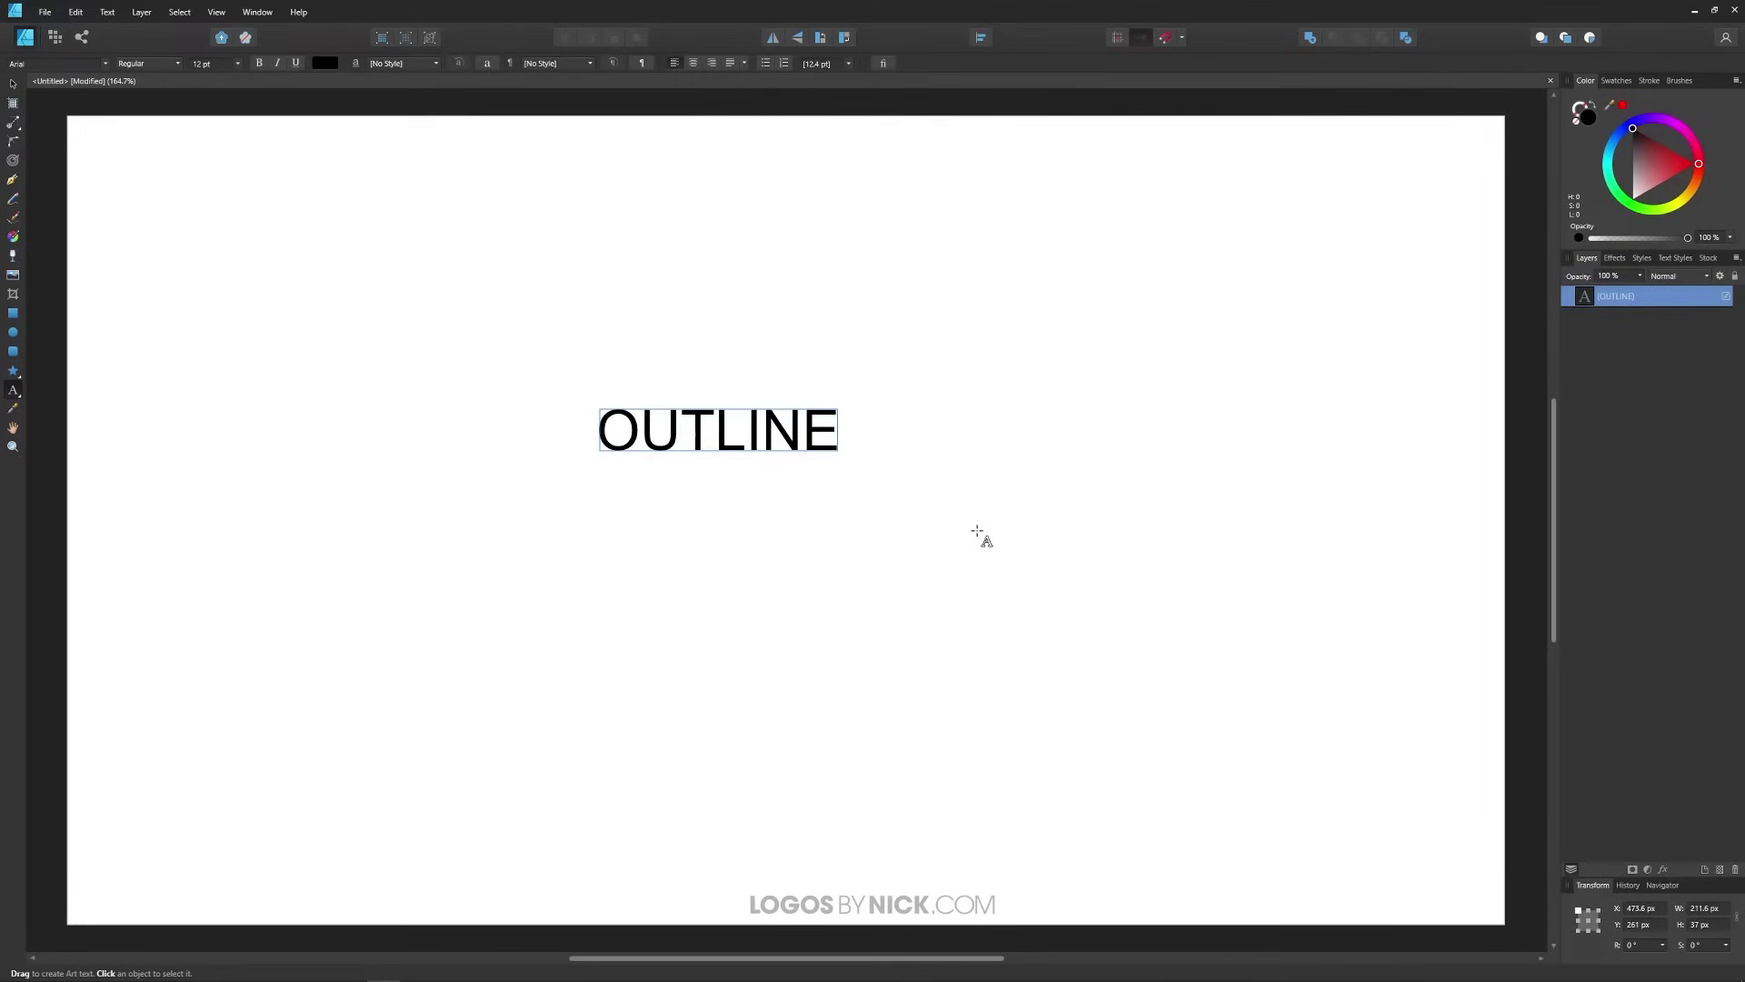
Step: Set all of the OUTLINE text in Microgramma Extd D Bold
key(ctrl+a)
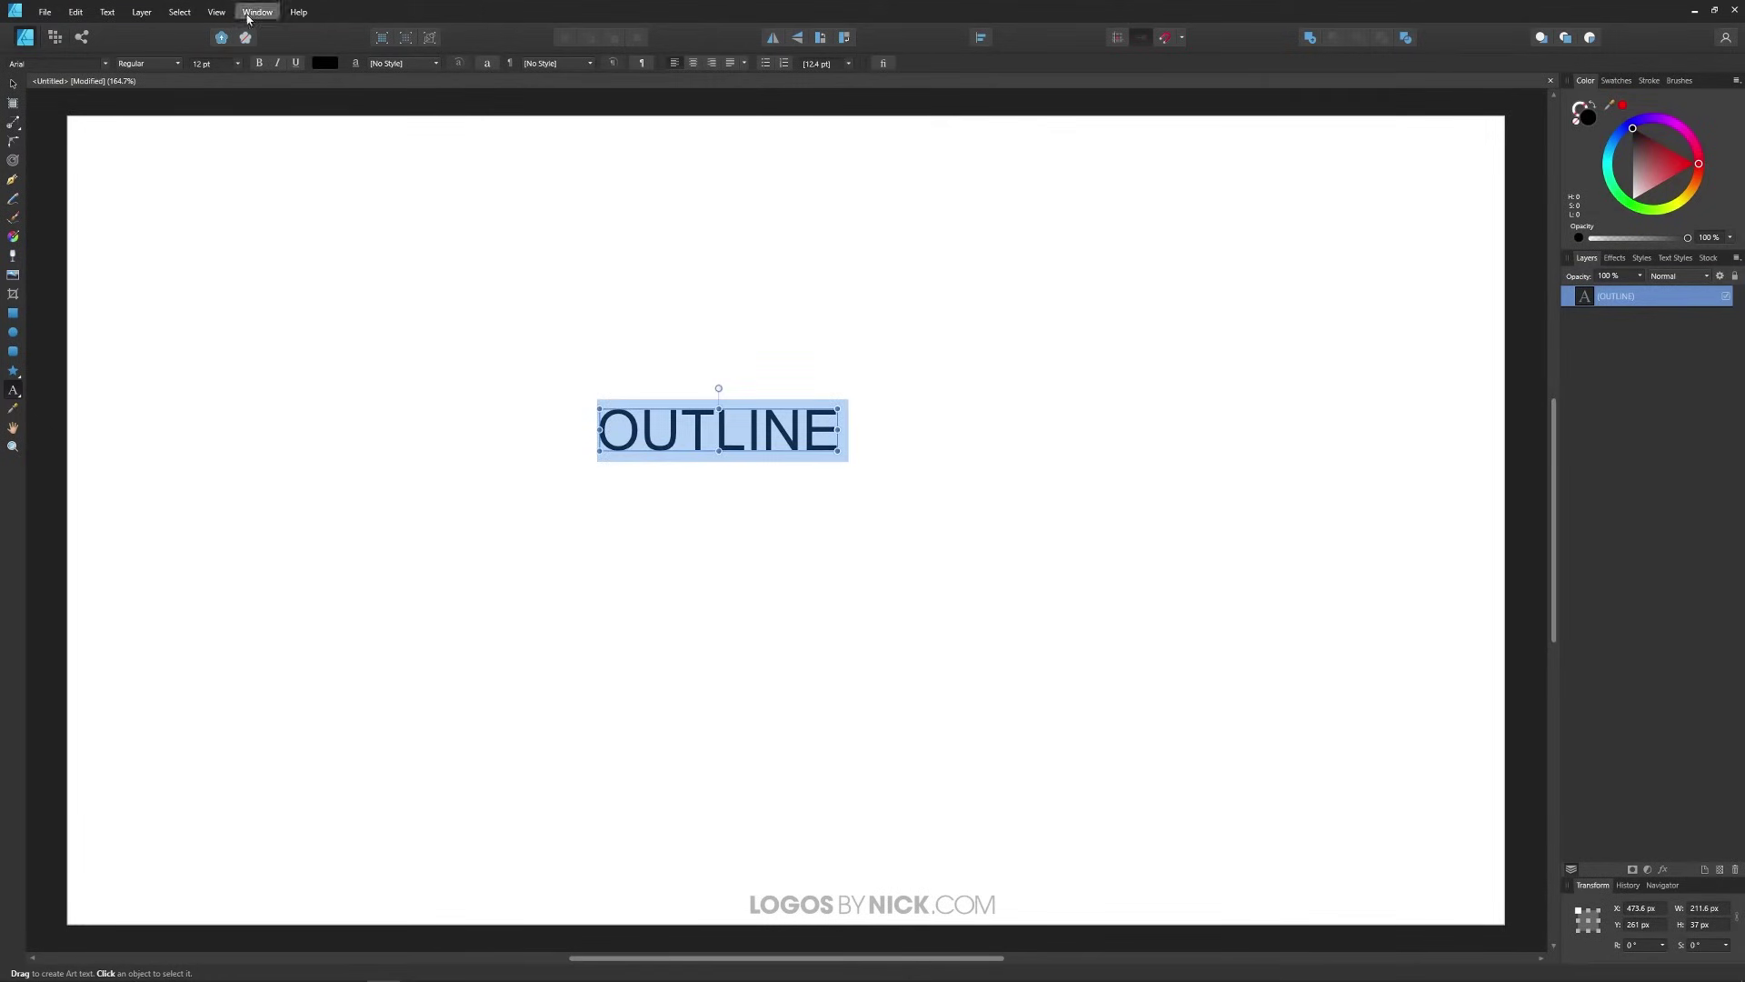
click(106, 64)
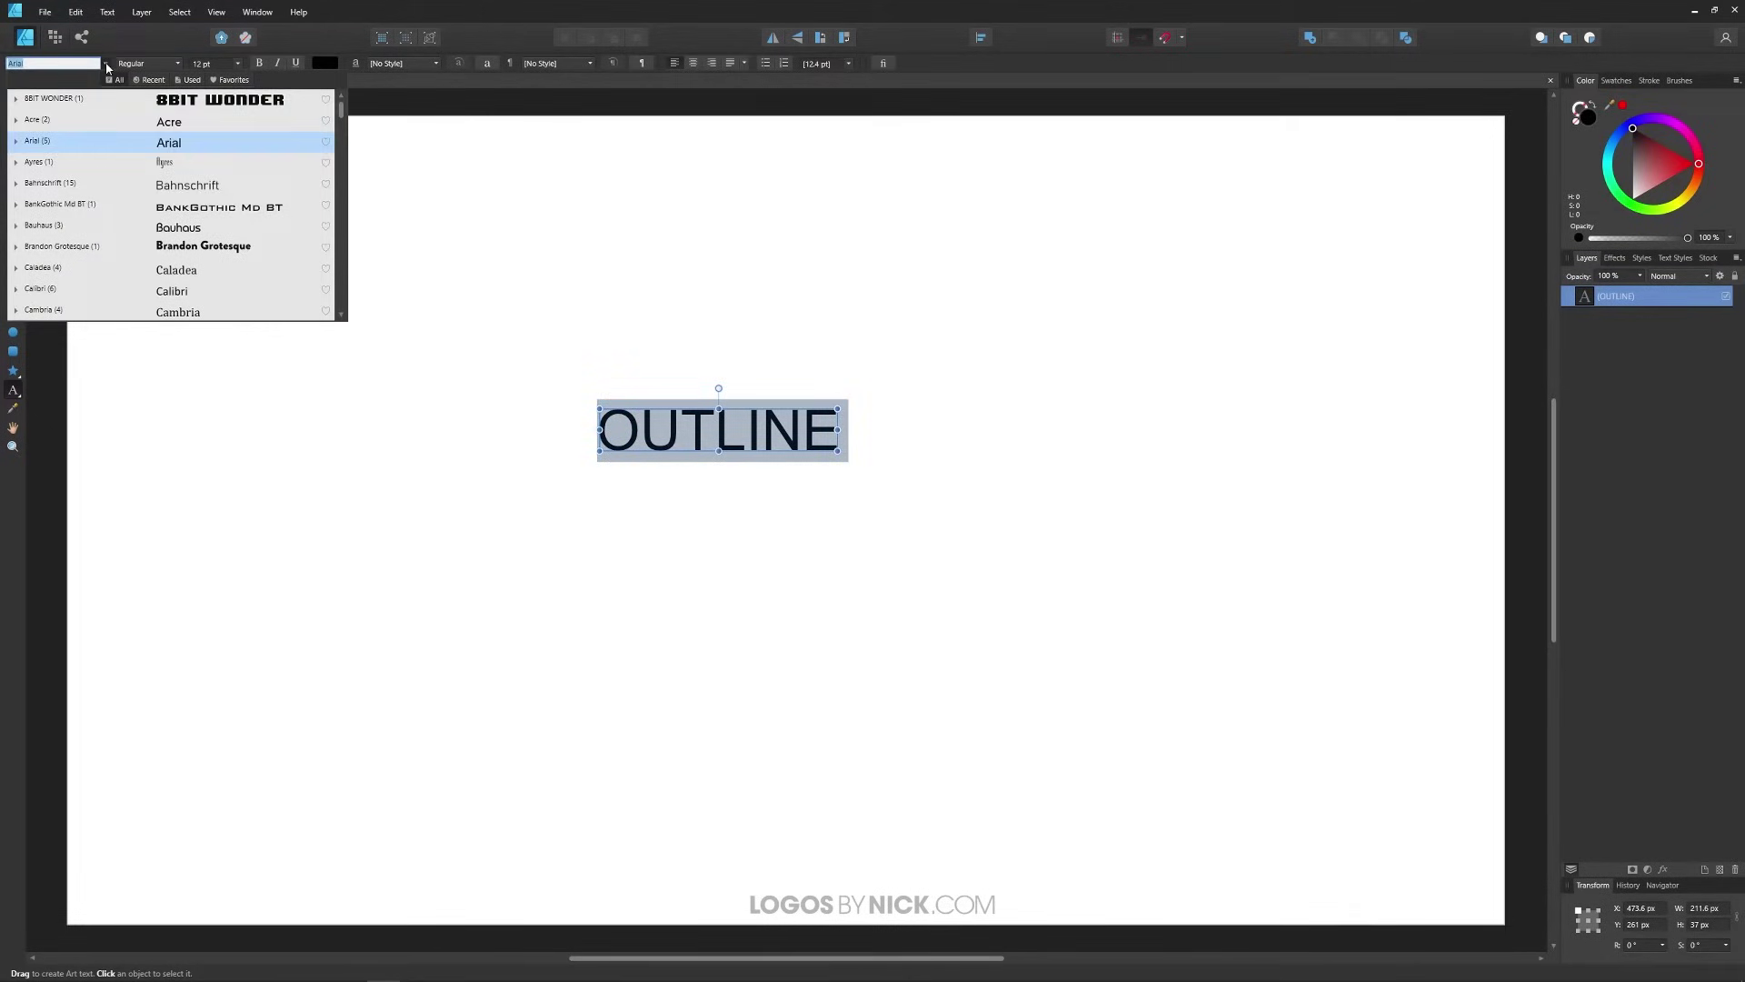
text(MICRO)
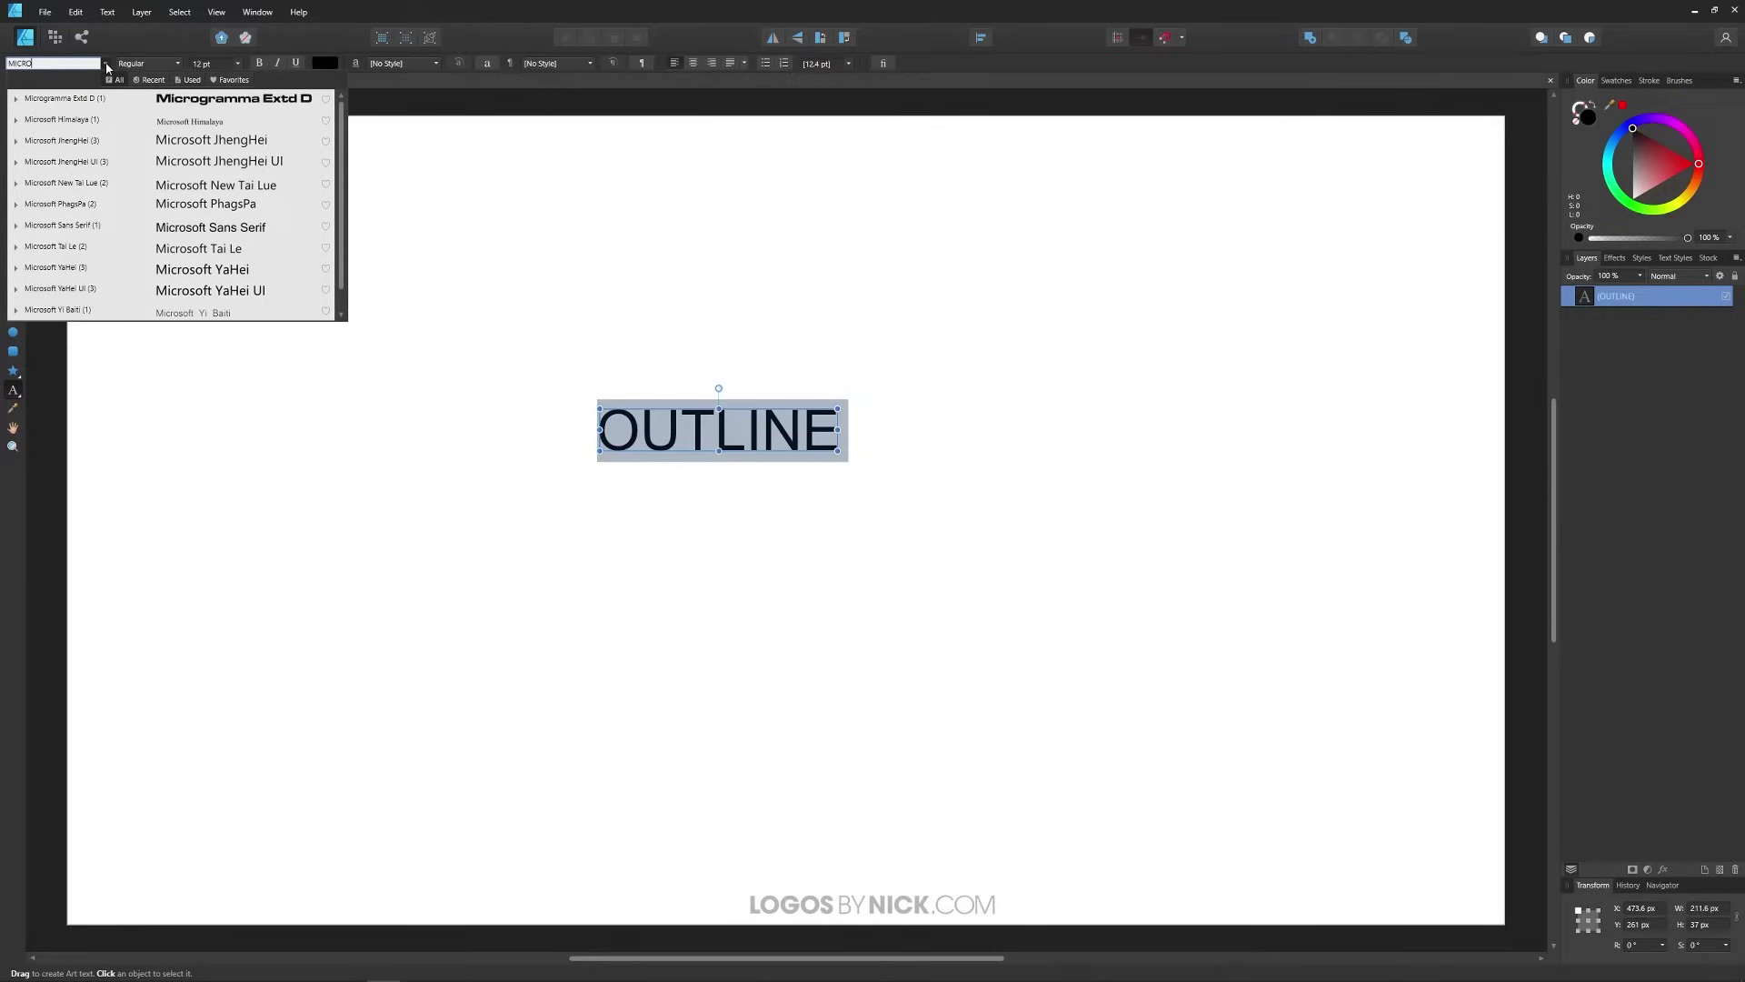
click(174, 102)
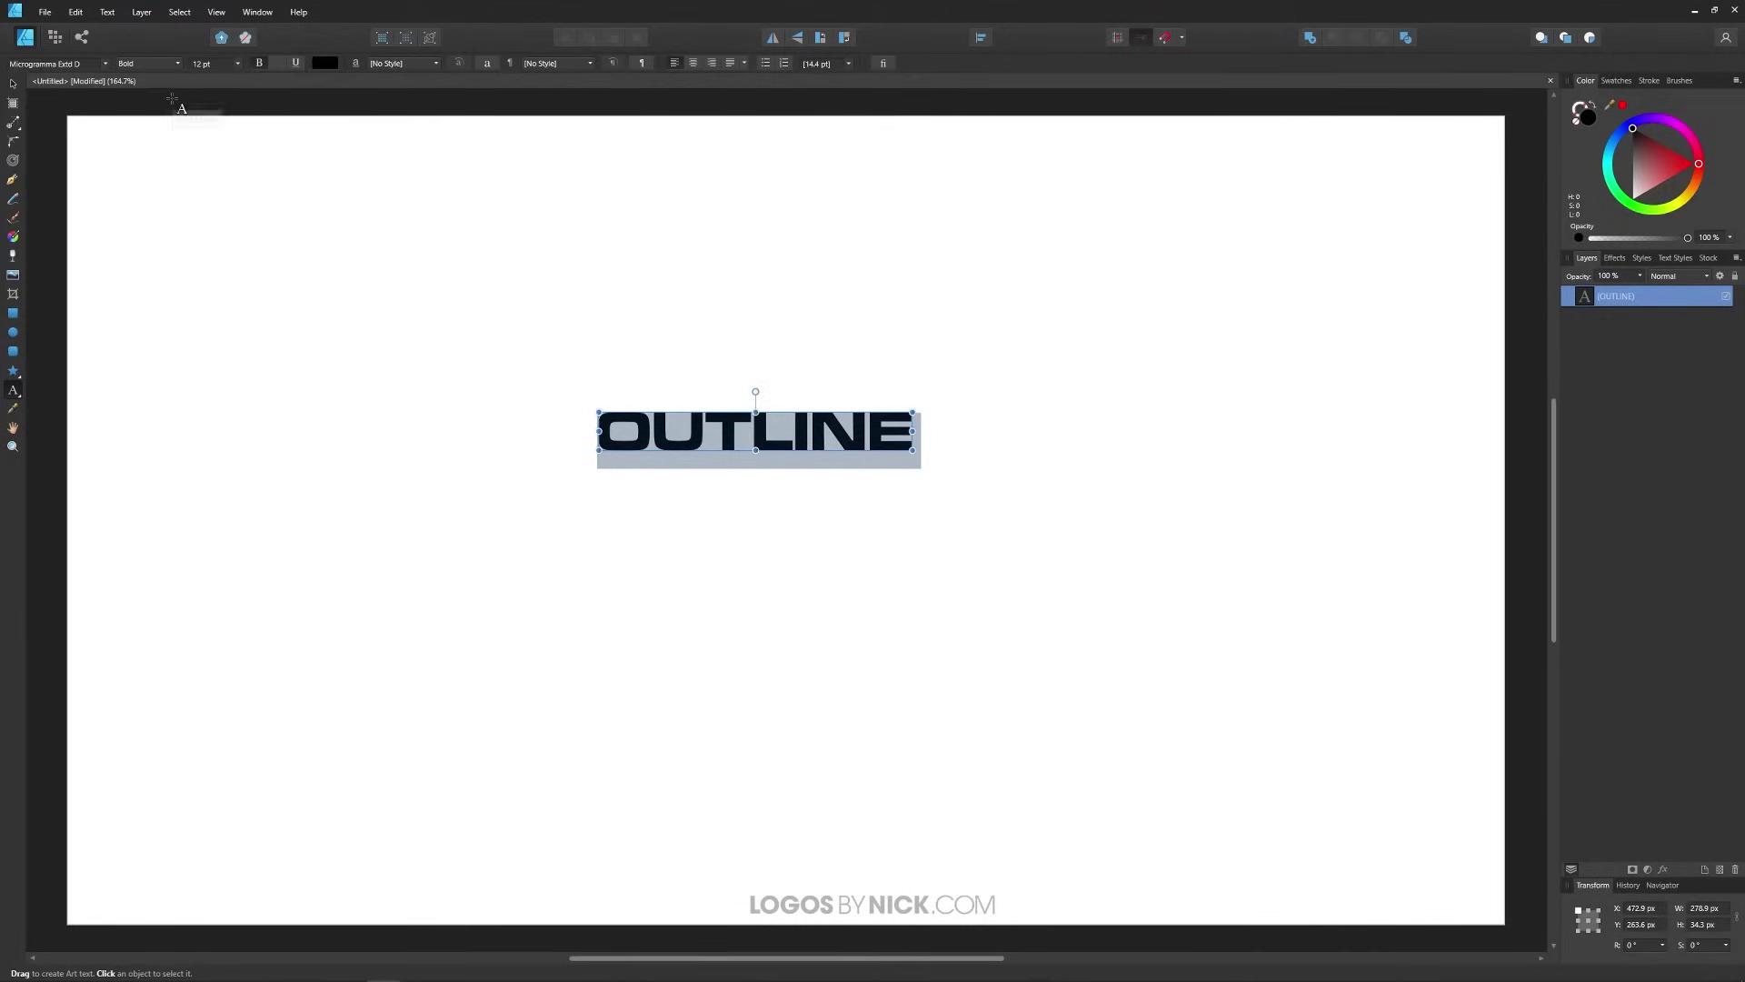
Step: Enlarge the OUTLINE text to about 31.6 pt and centre it horizontally and vertically on the page
click(14, 84)
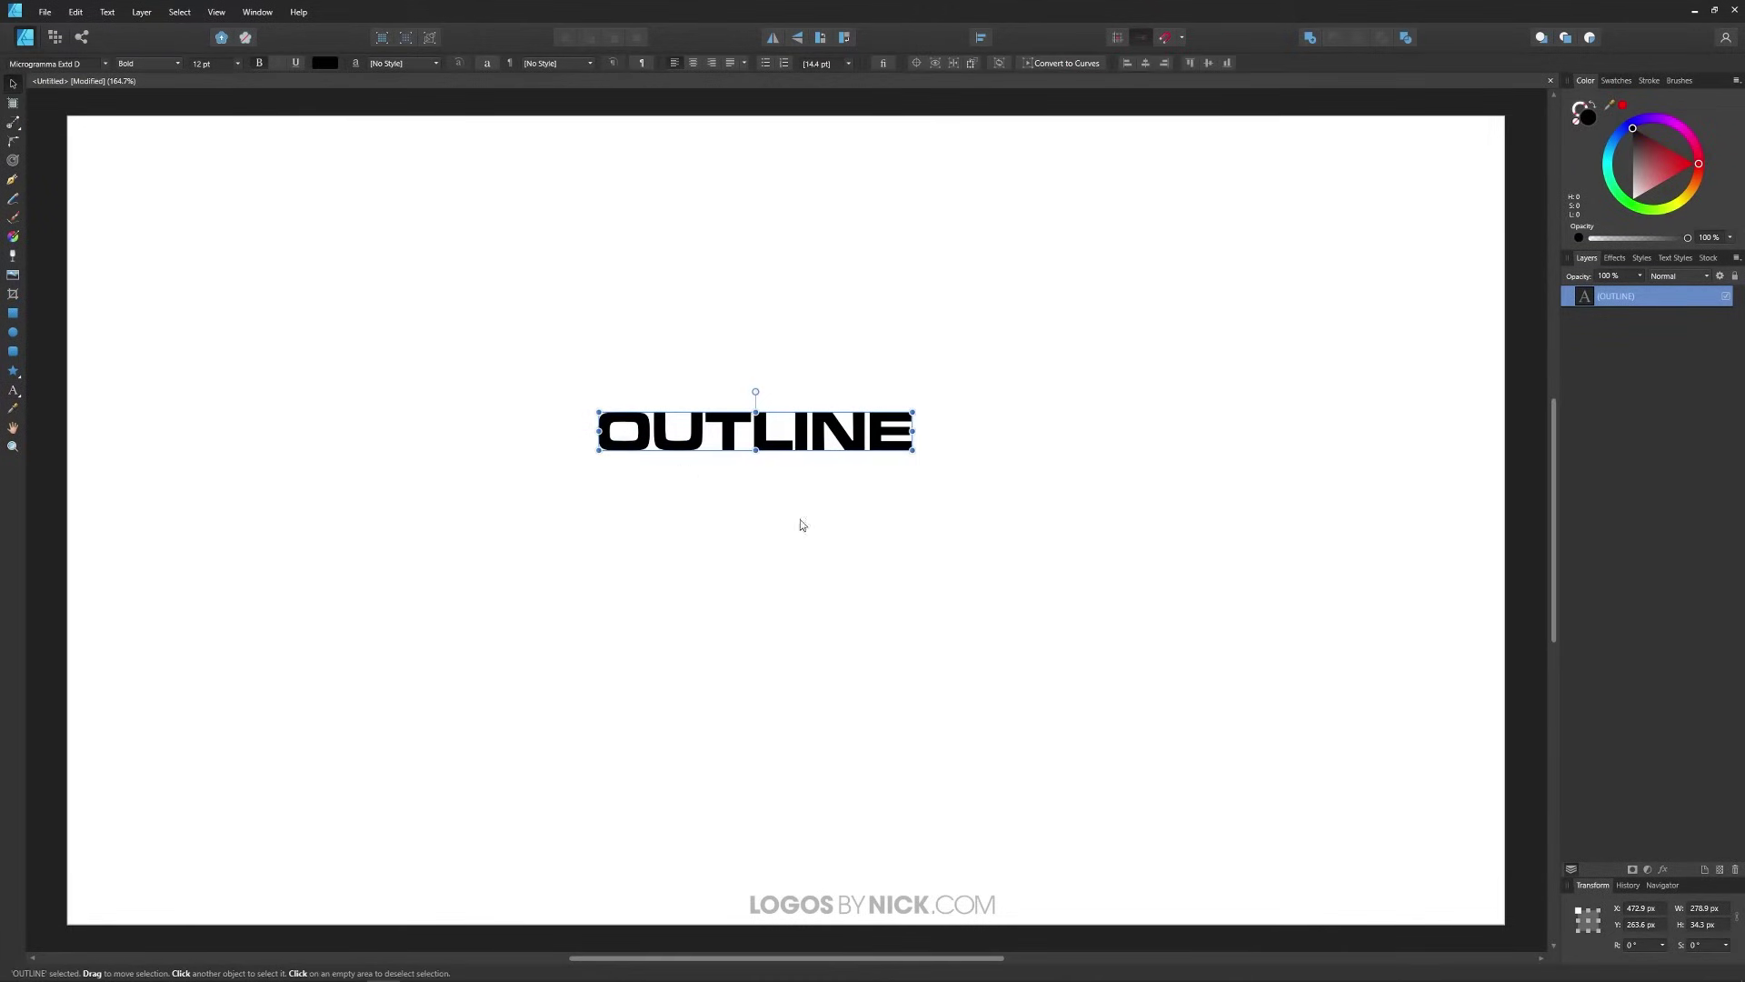
drag(912, 449, 1424, 594)
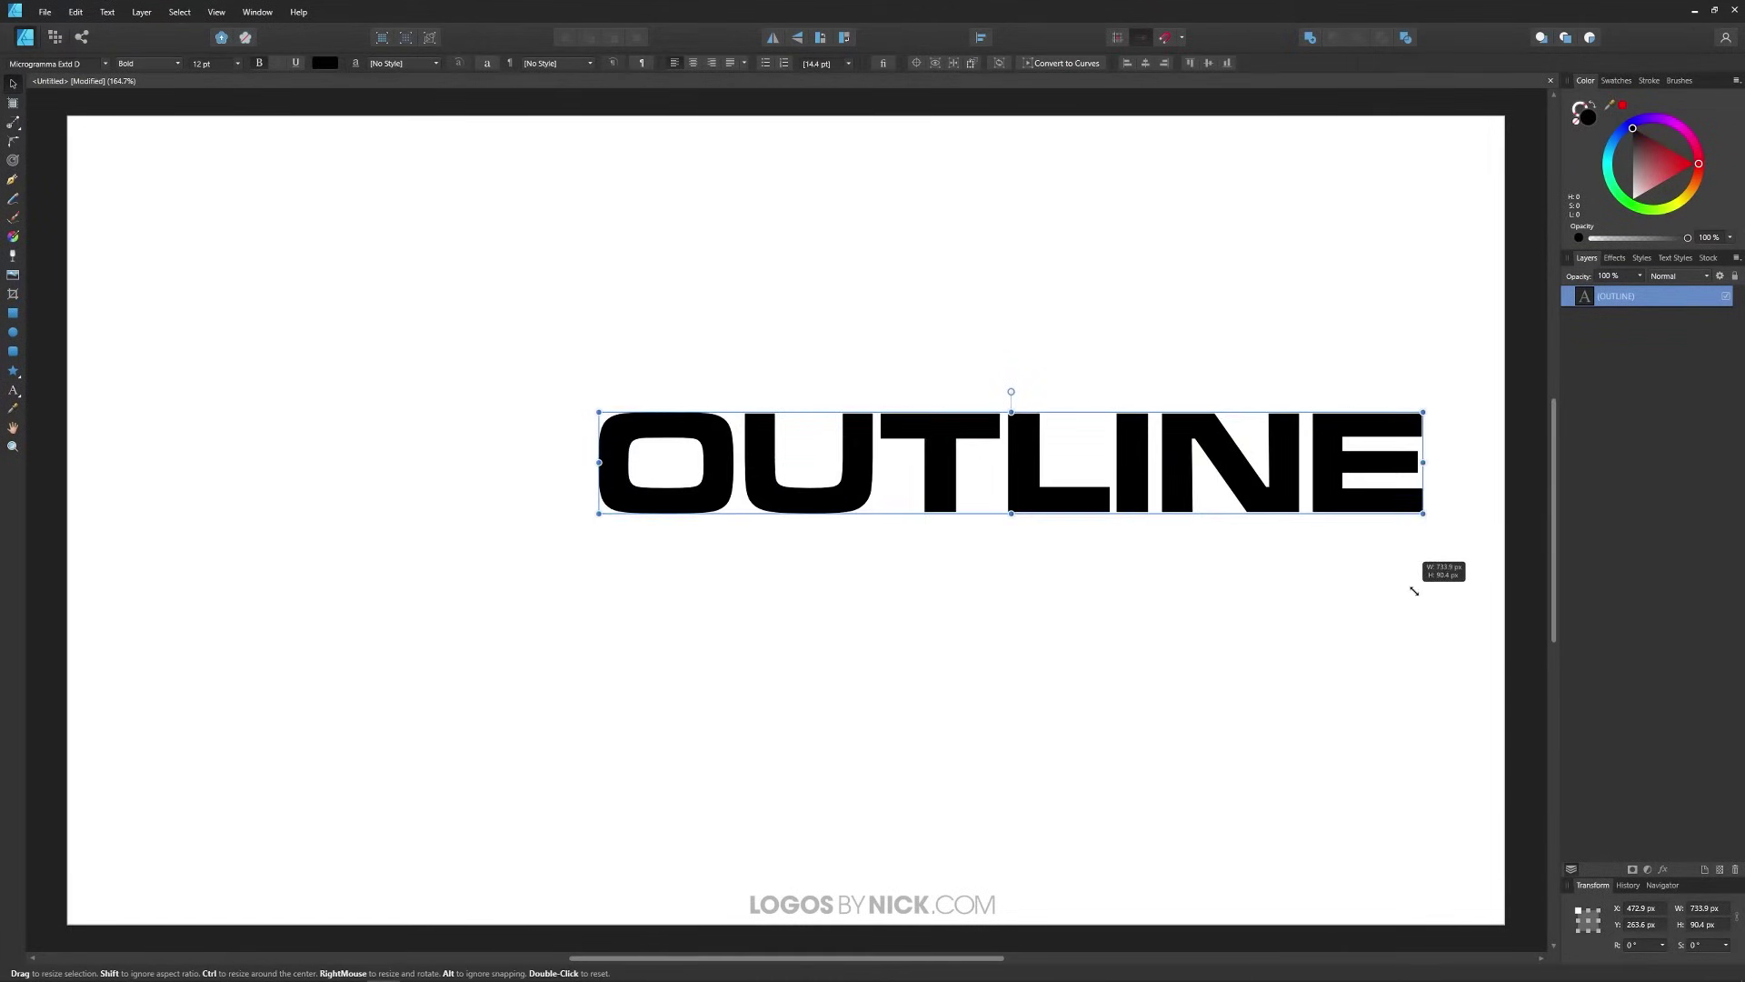
drag(1300, 517, 1076, 532)
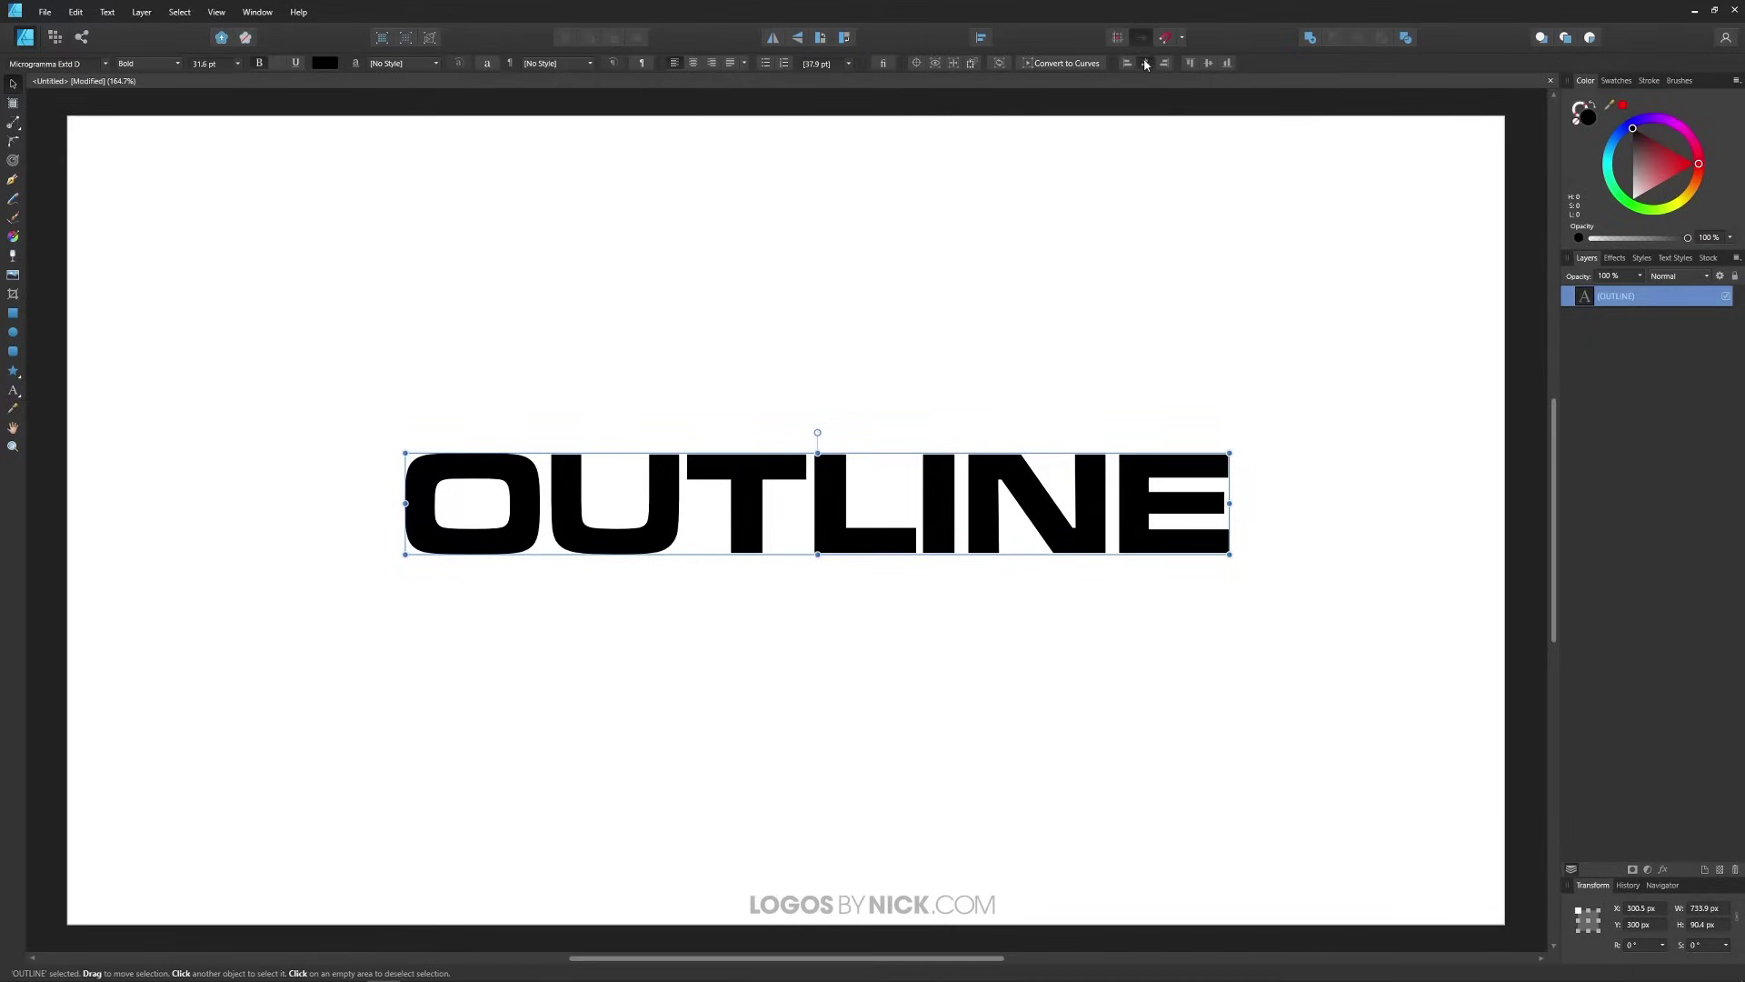
click(1145, 63)
click(1209, 64)
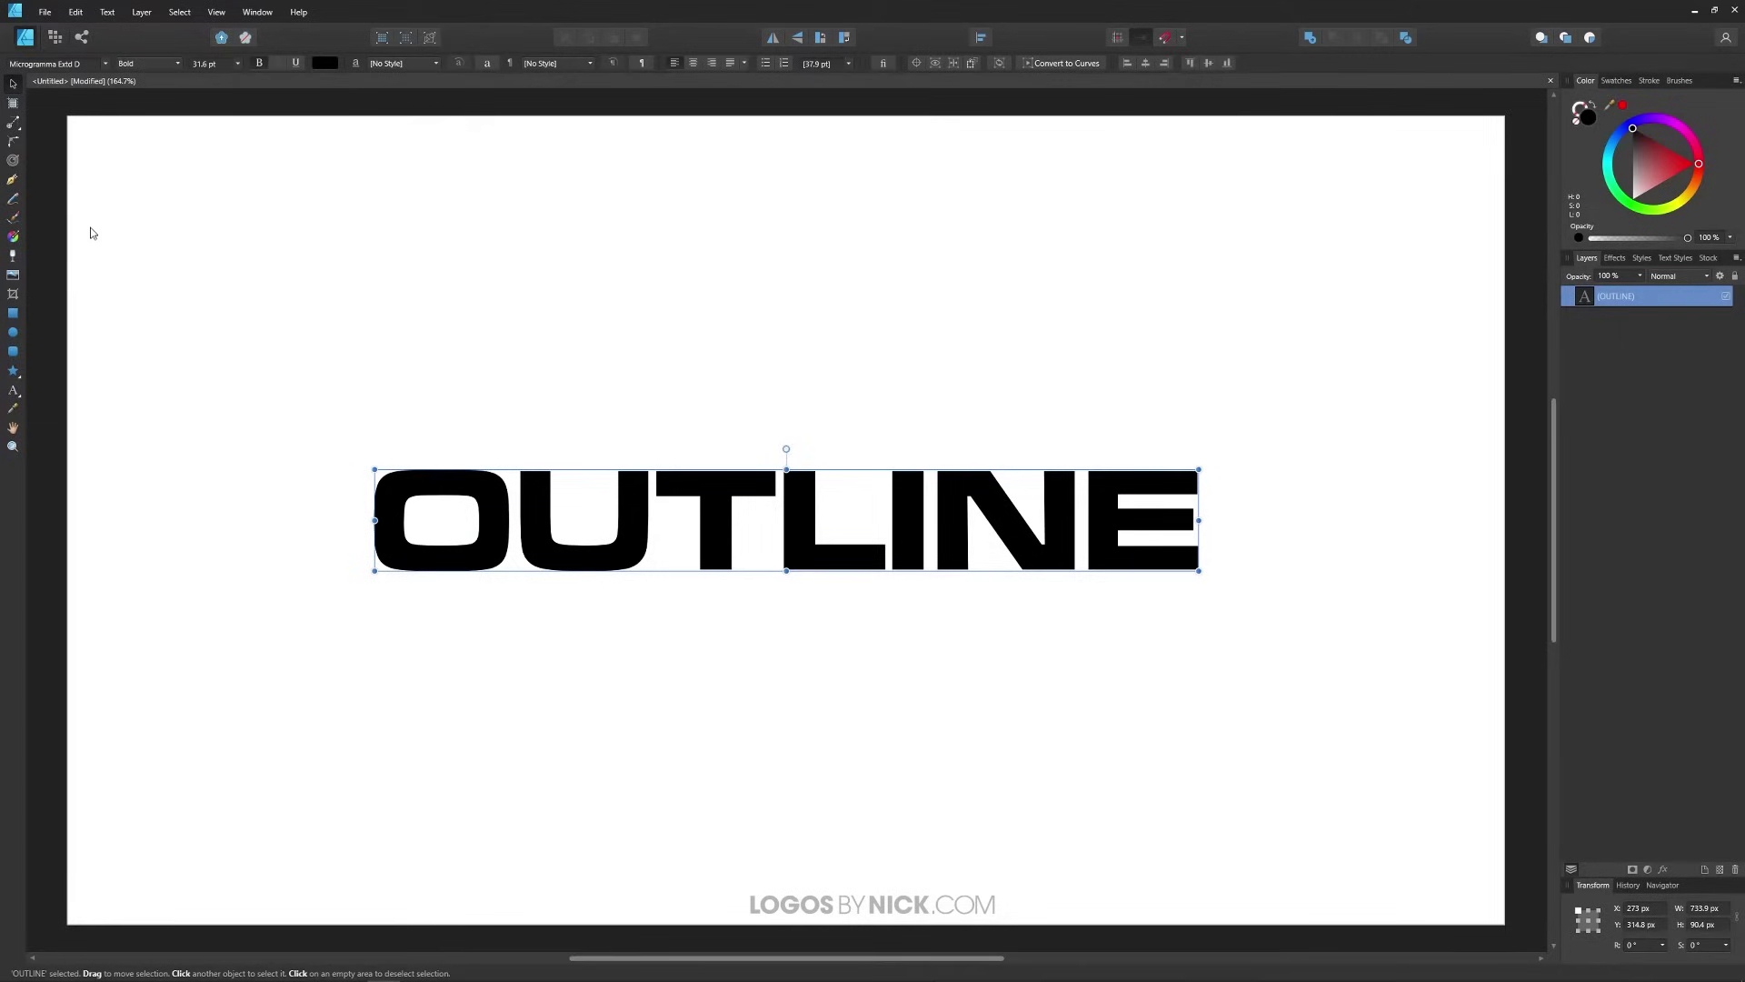
click(14, 161)
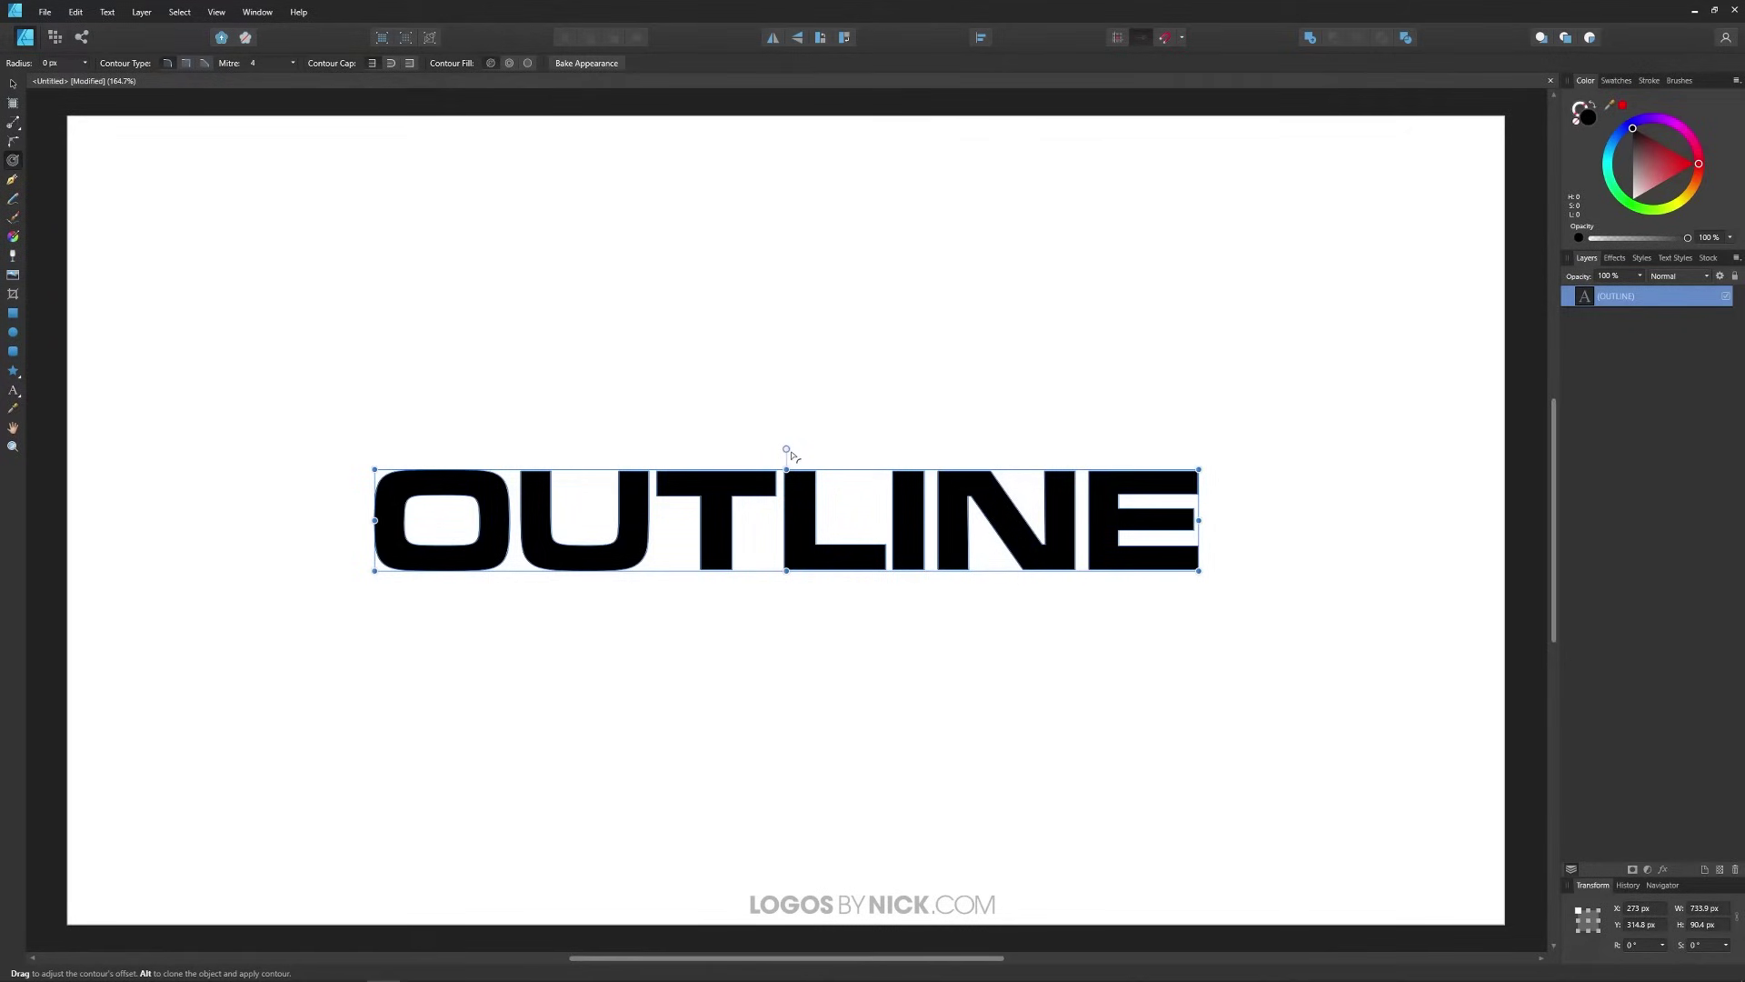
mouse_move(791, 452)
mouse_down()
mouse_move(824, 451)
mouse_move(780, 456)
mouse_up()
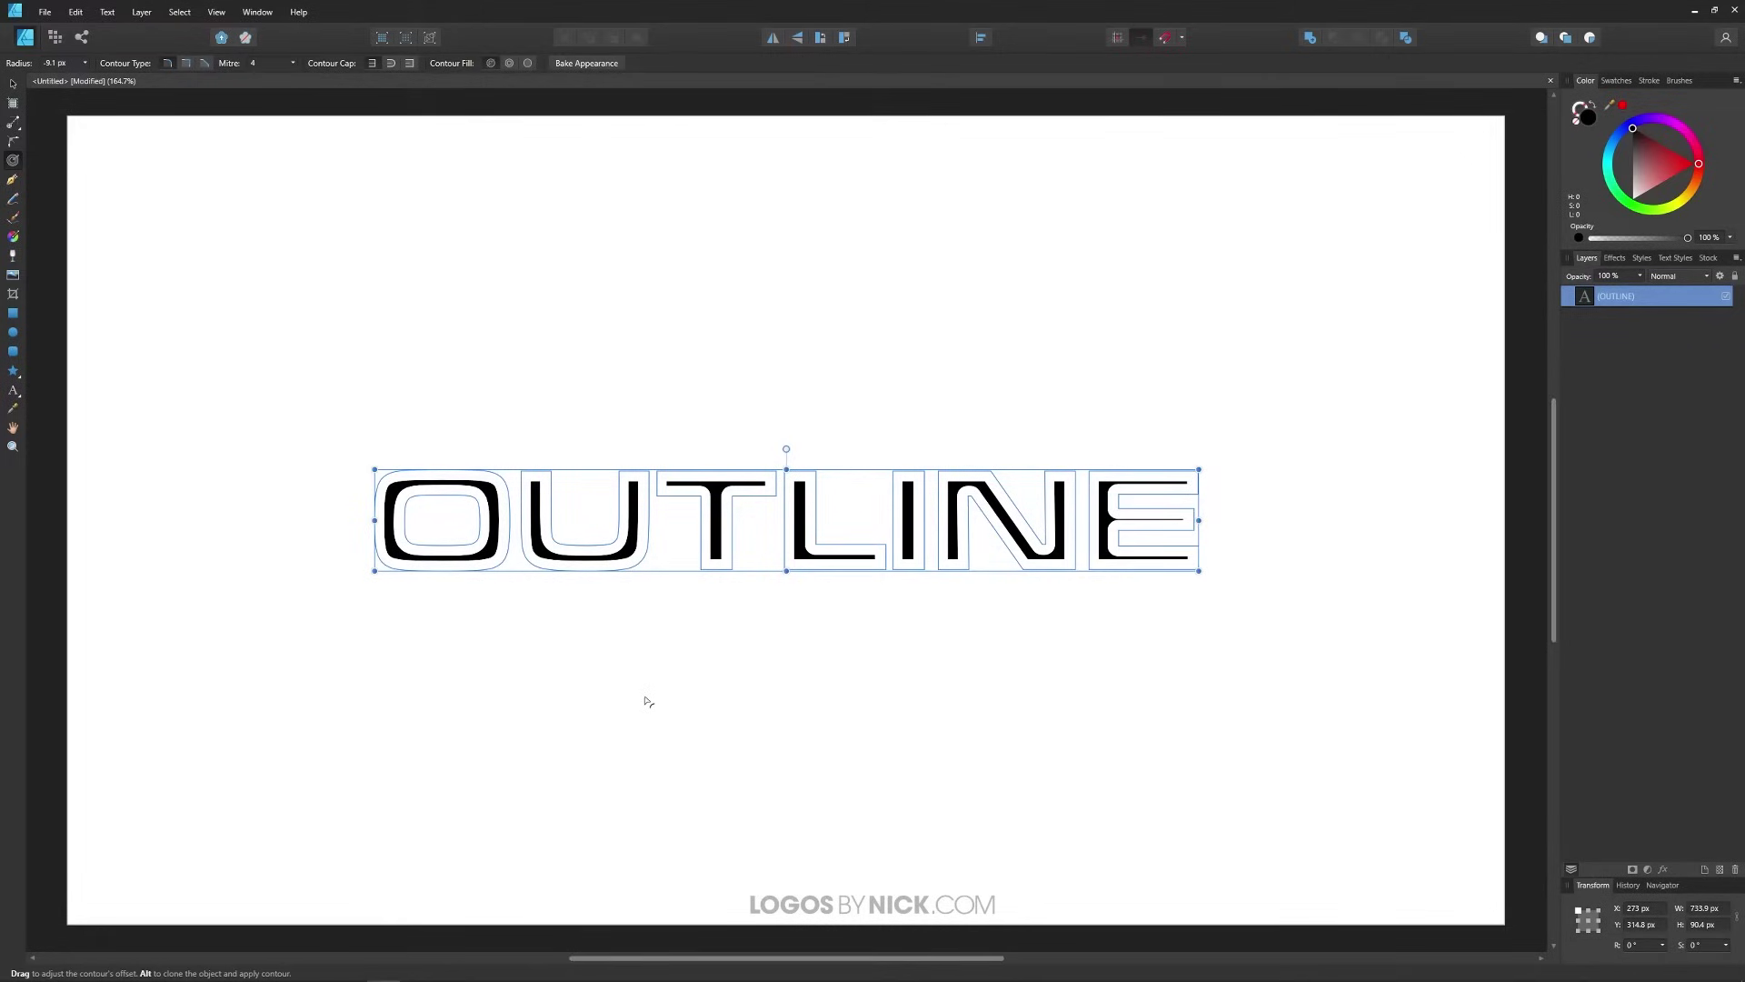
key(ctrl+z)
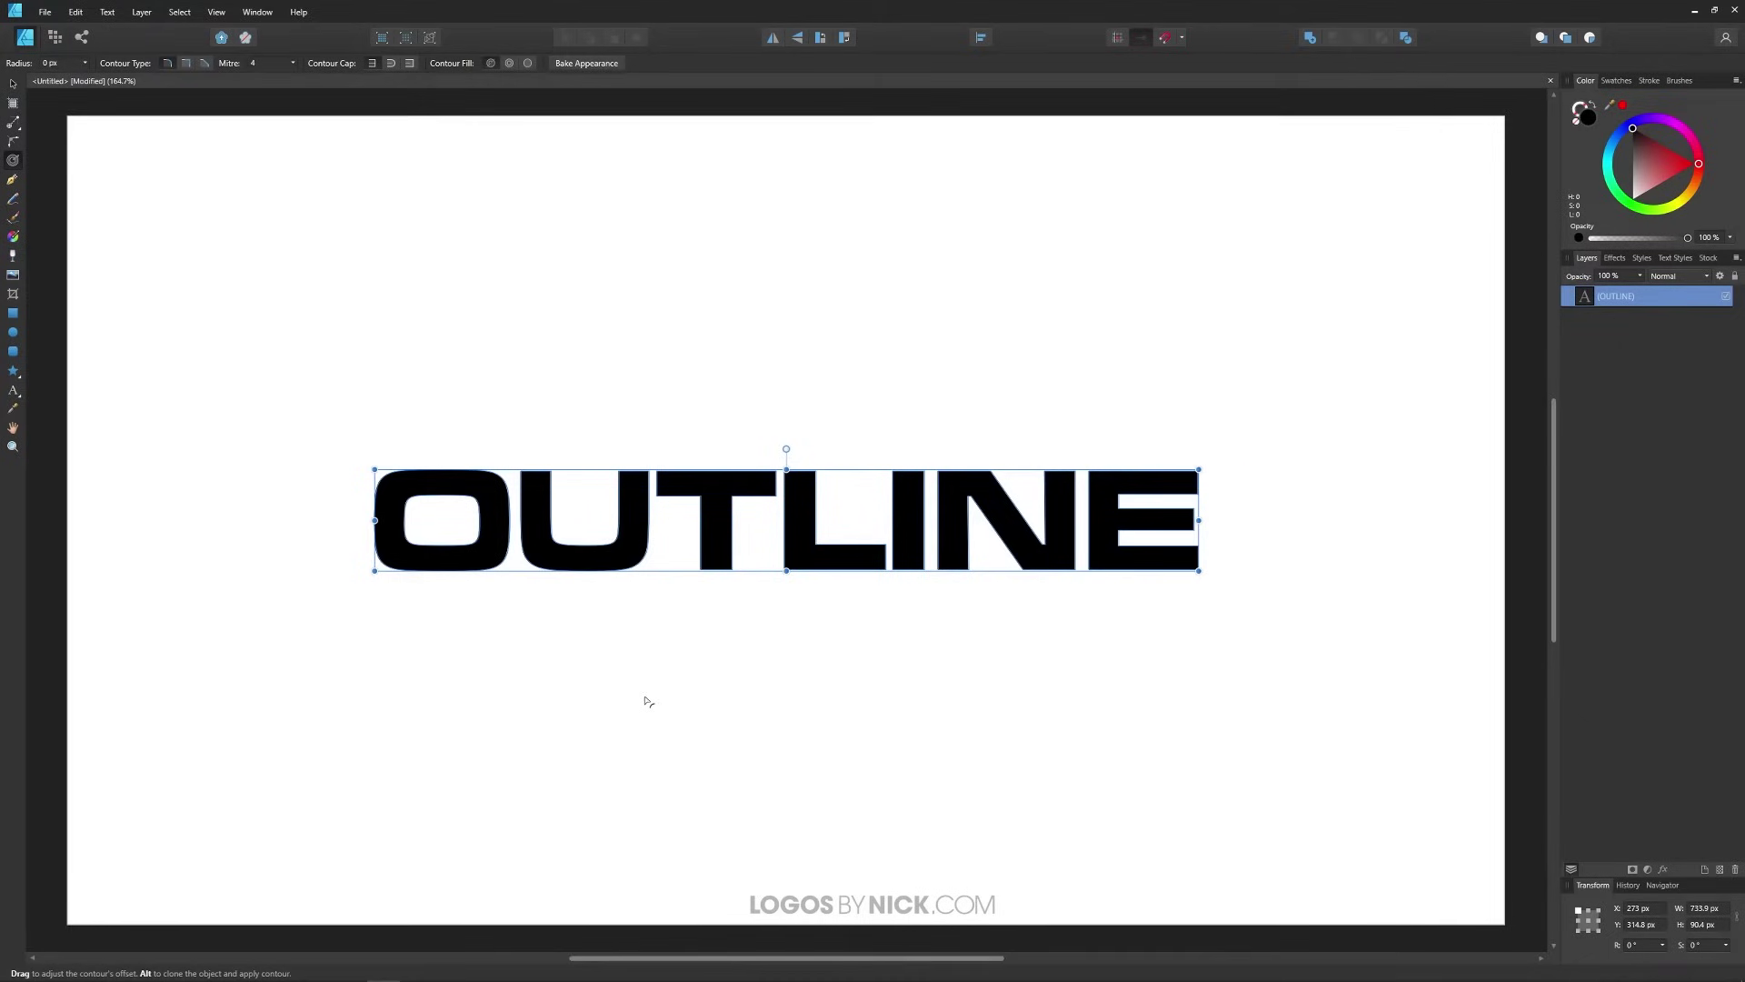
Step: Duplicate OUTLINE, colour the lower copy red and grow a 17 px red contour around it
key(ctrl+j)
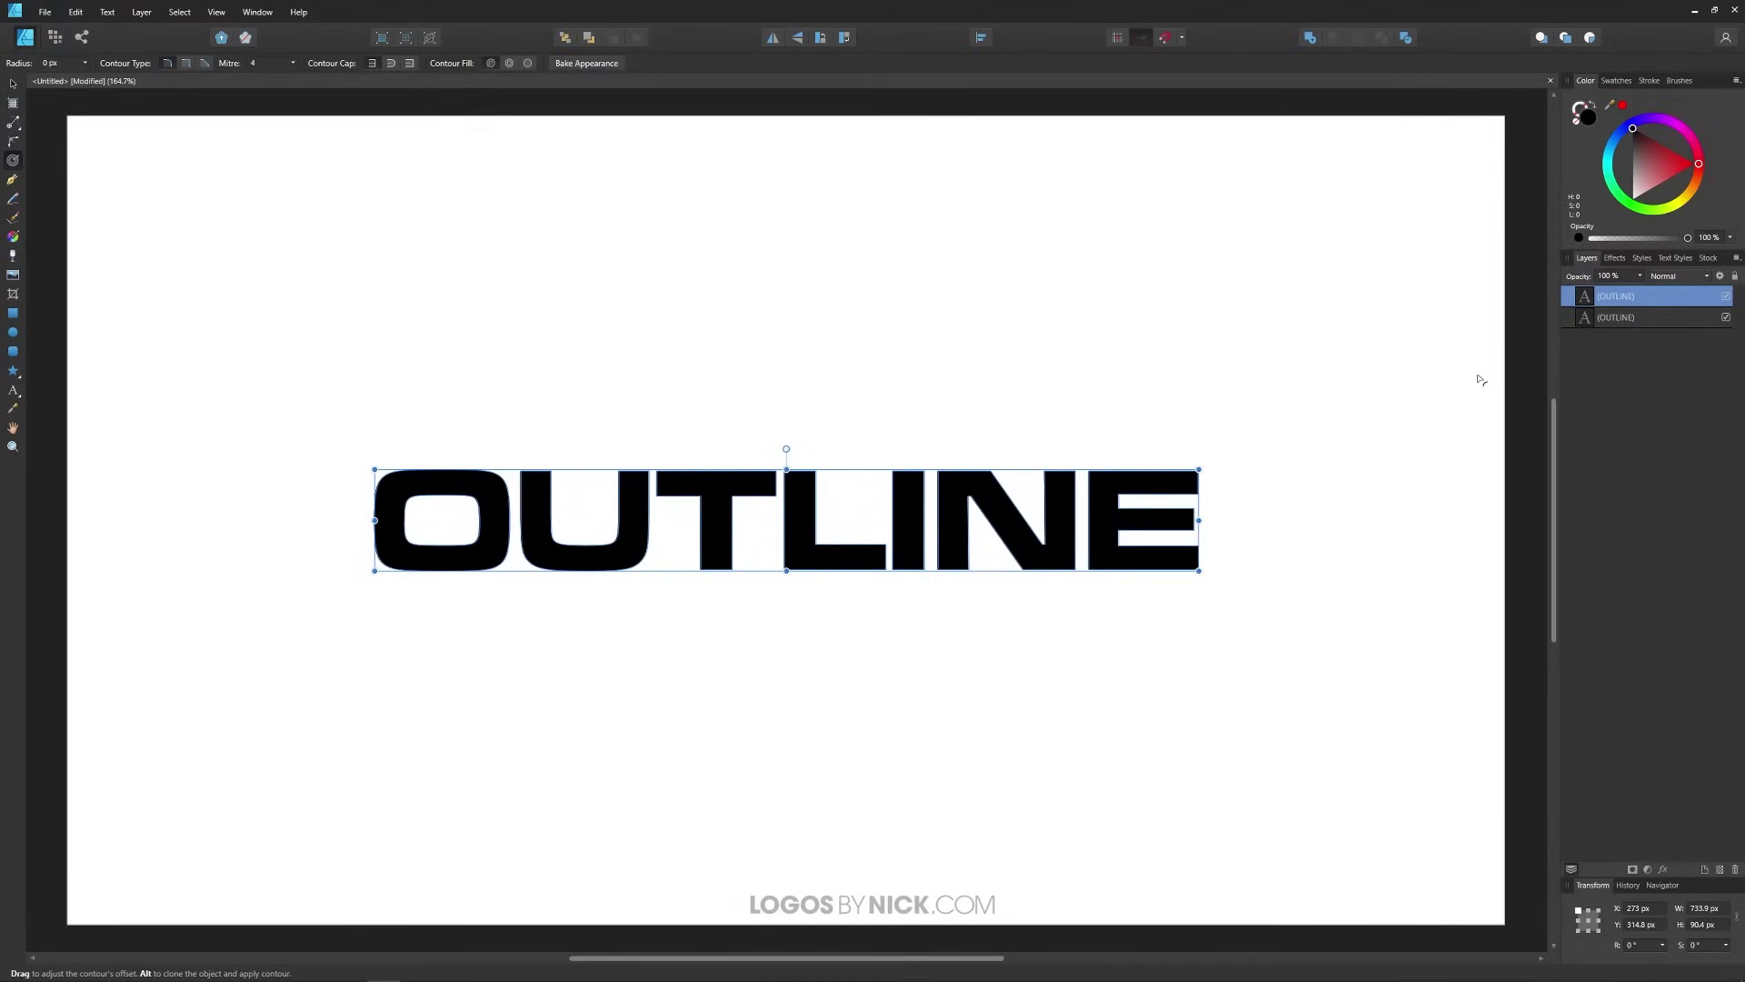
click(1632, 318)
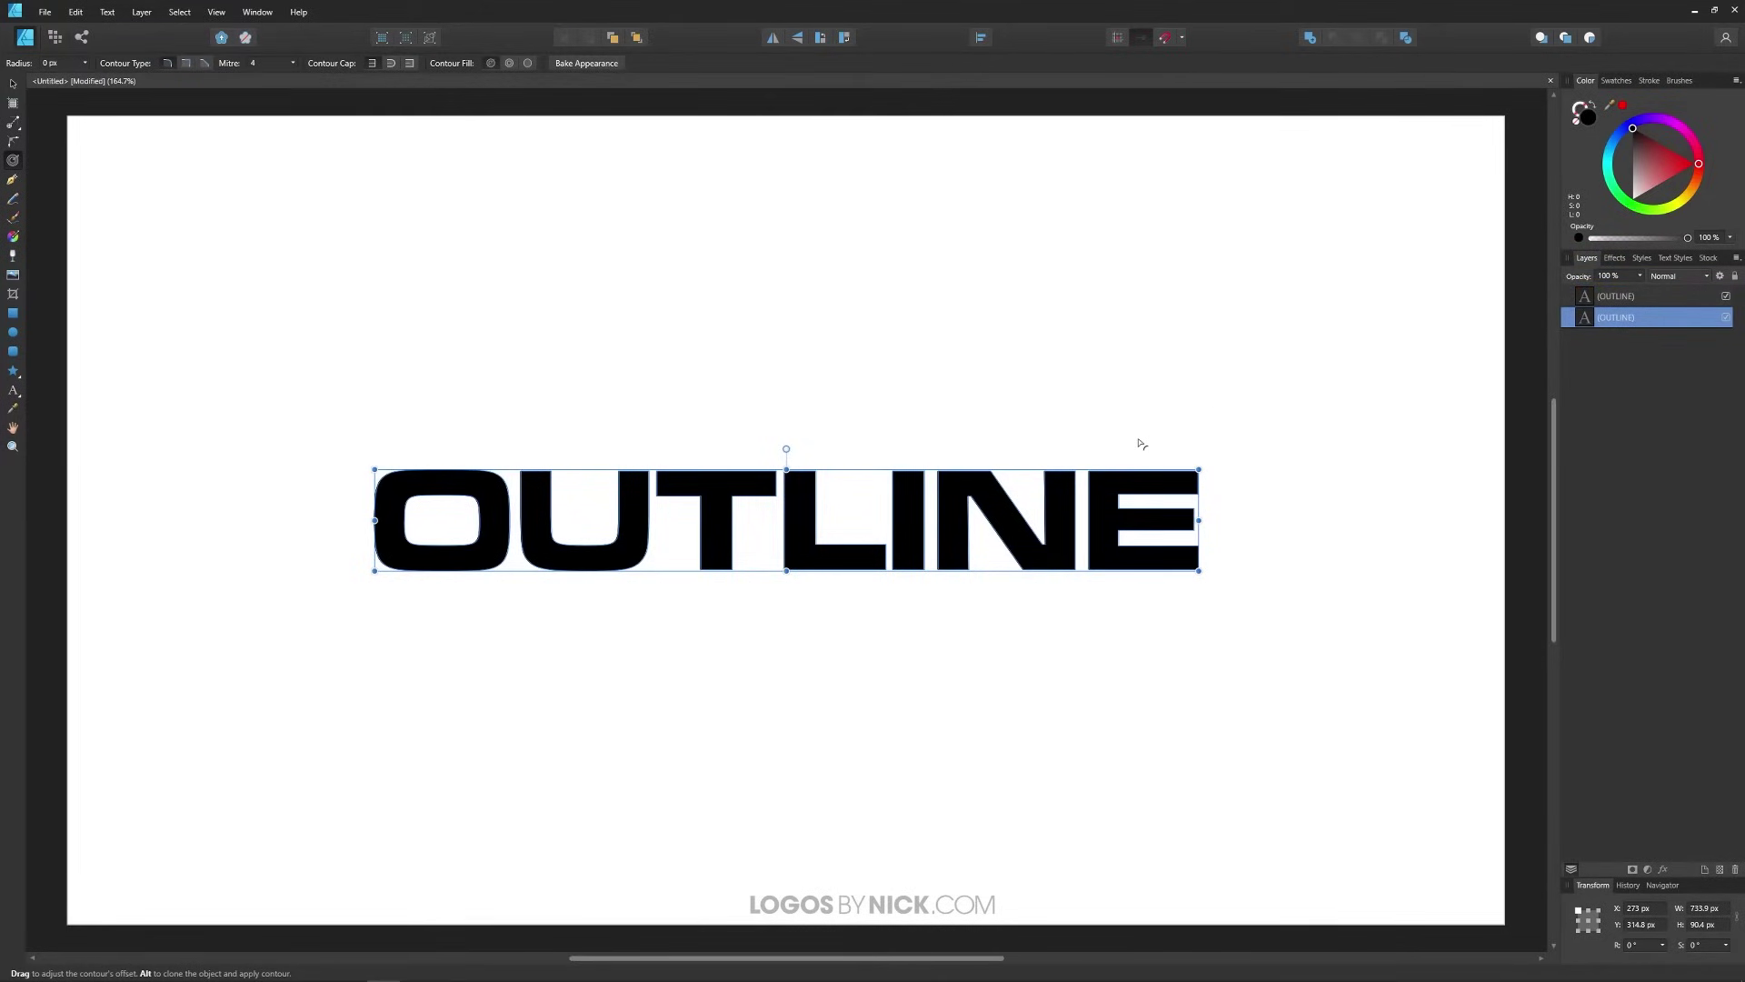
drag(1666, 157, 1696, 163)
drag(788, 453, 807, 451)
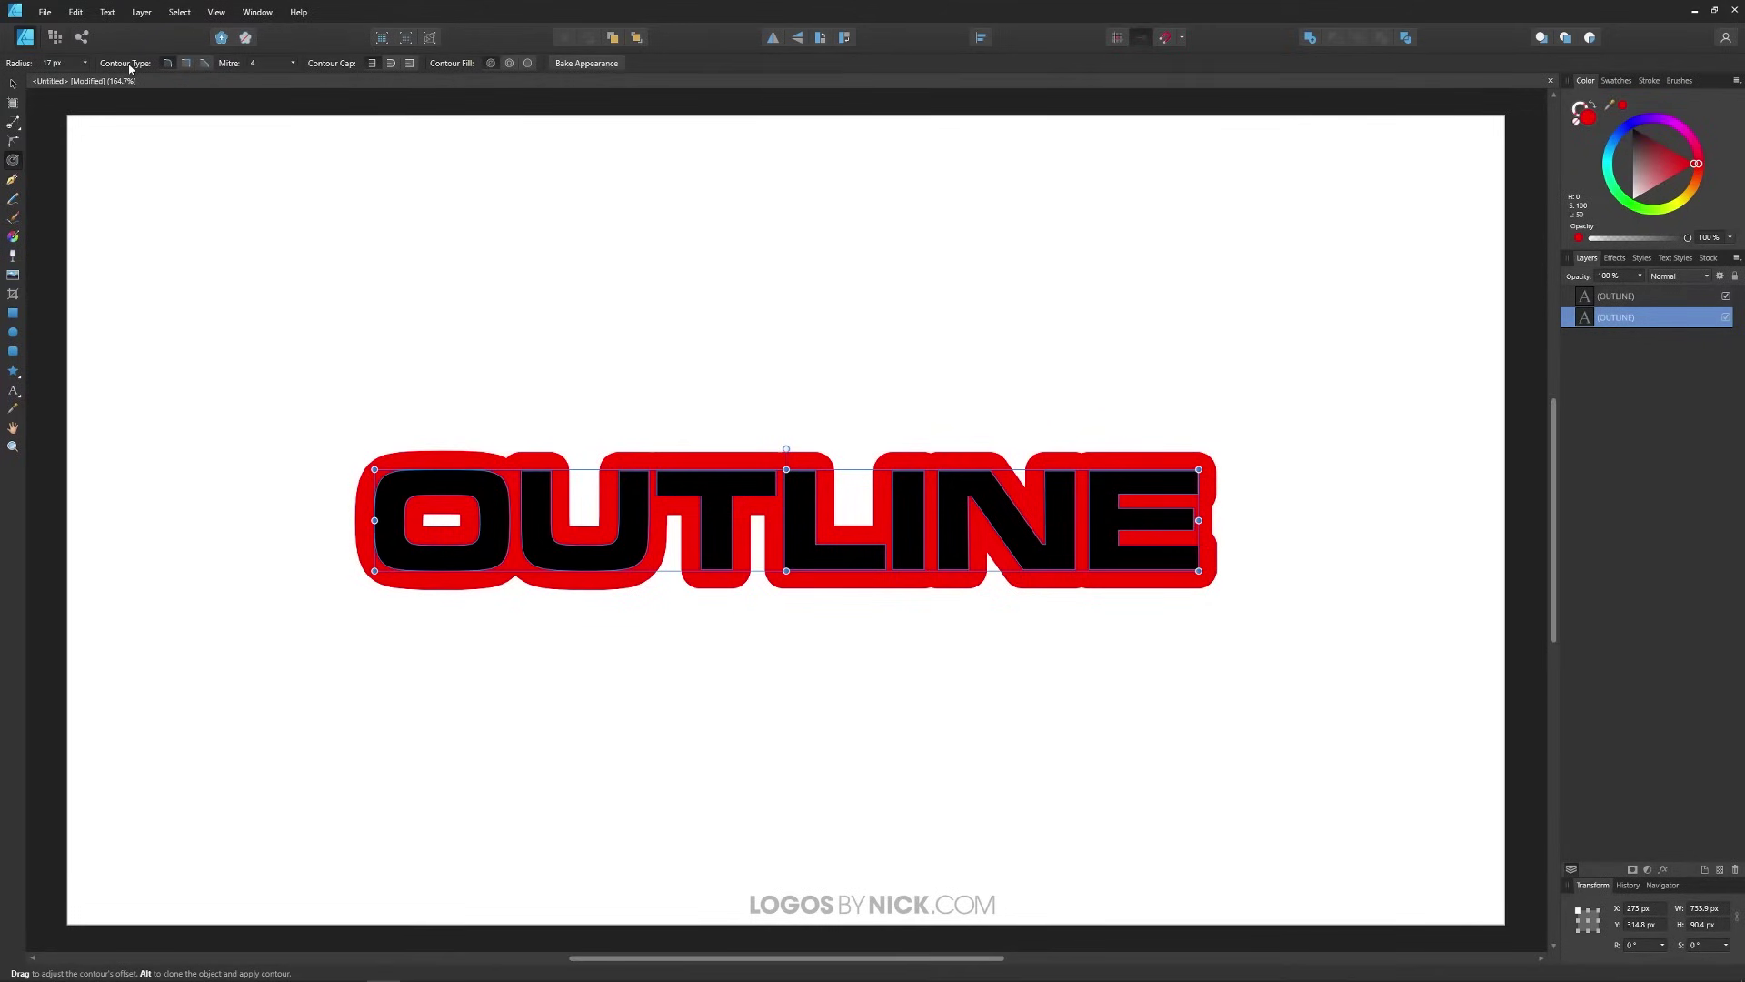
Step: Set the red contour's corner type to Miter, after briefly trying Bevel
click(186, 63)
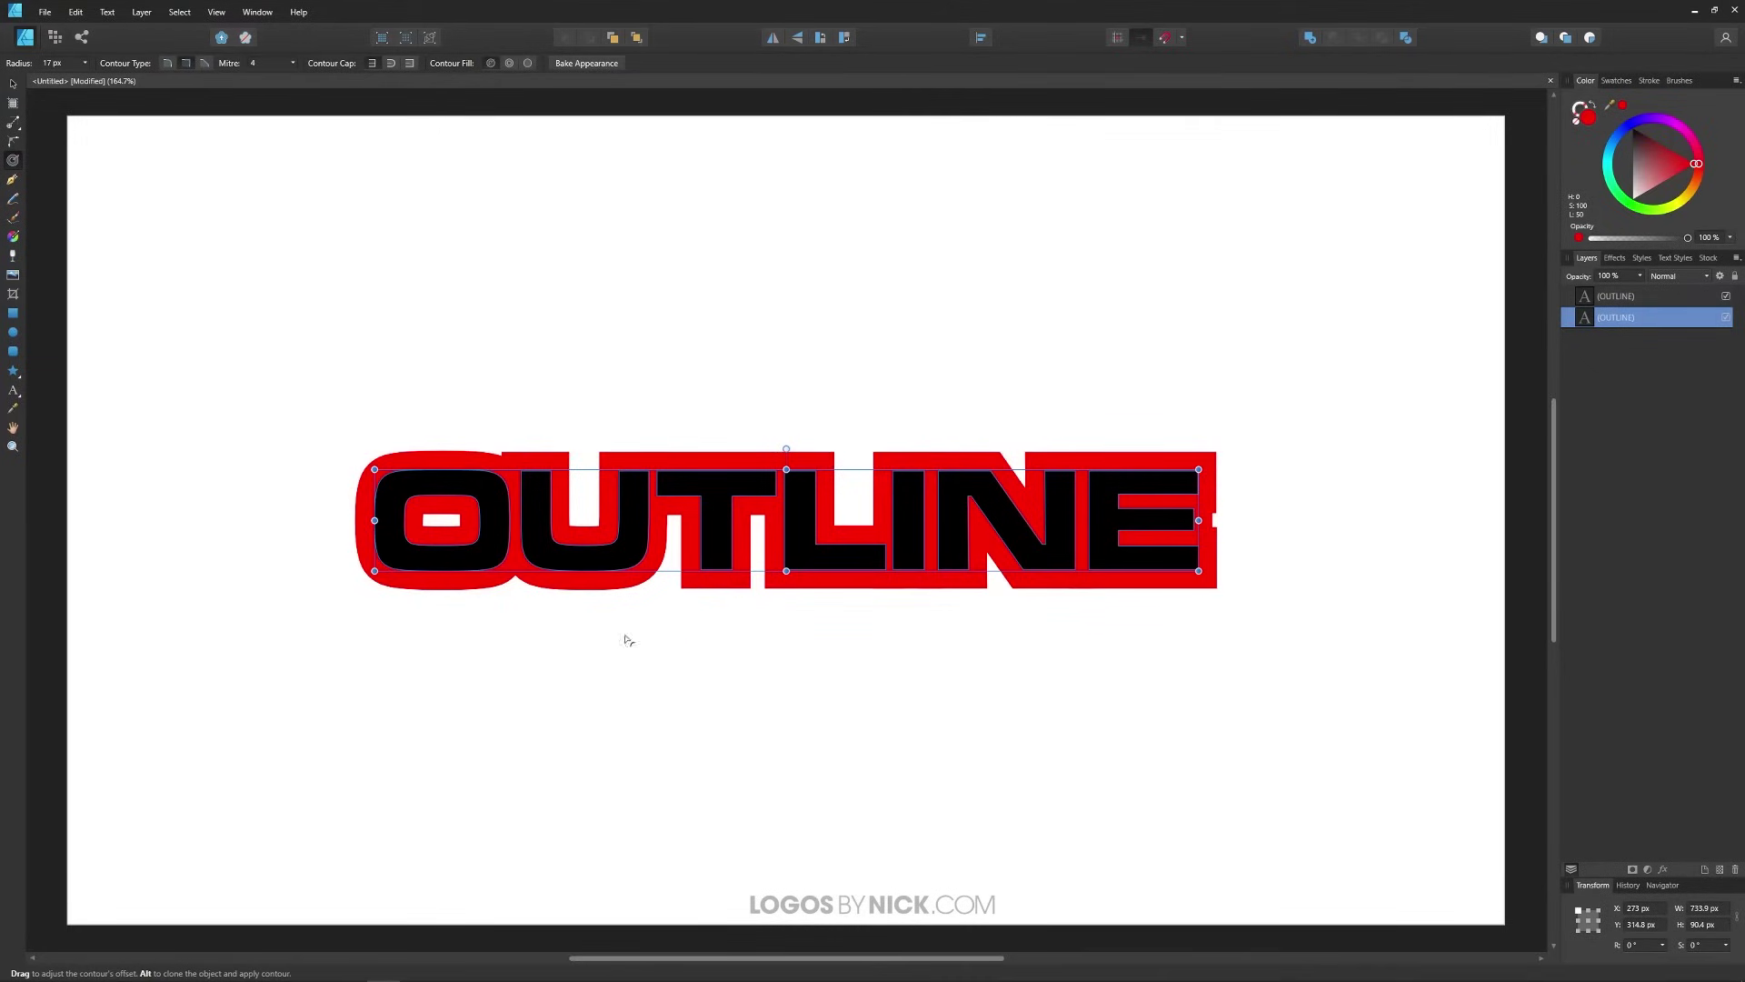
click(205, 64)
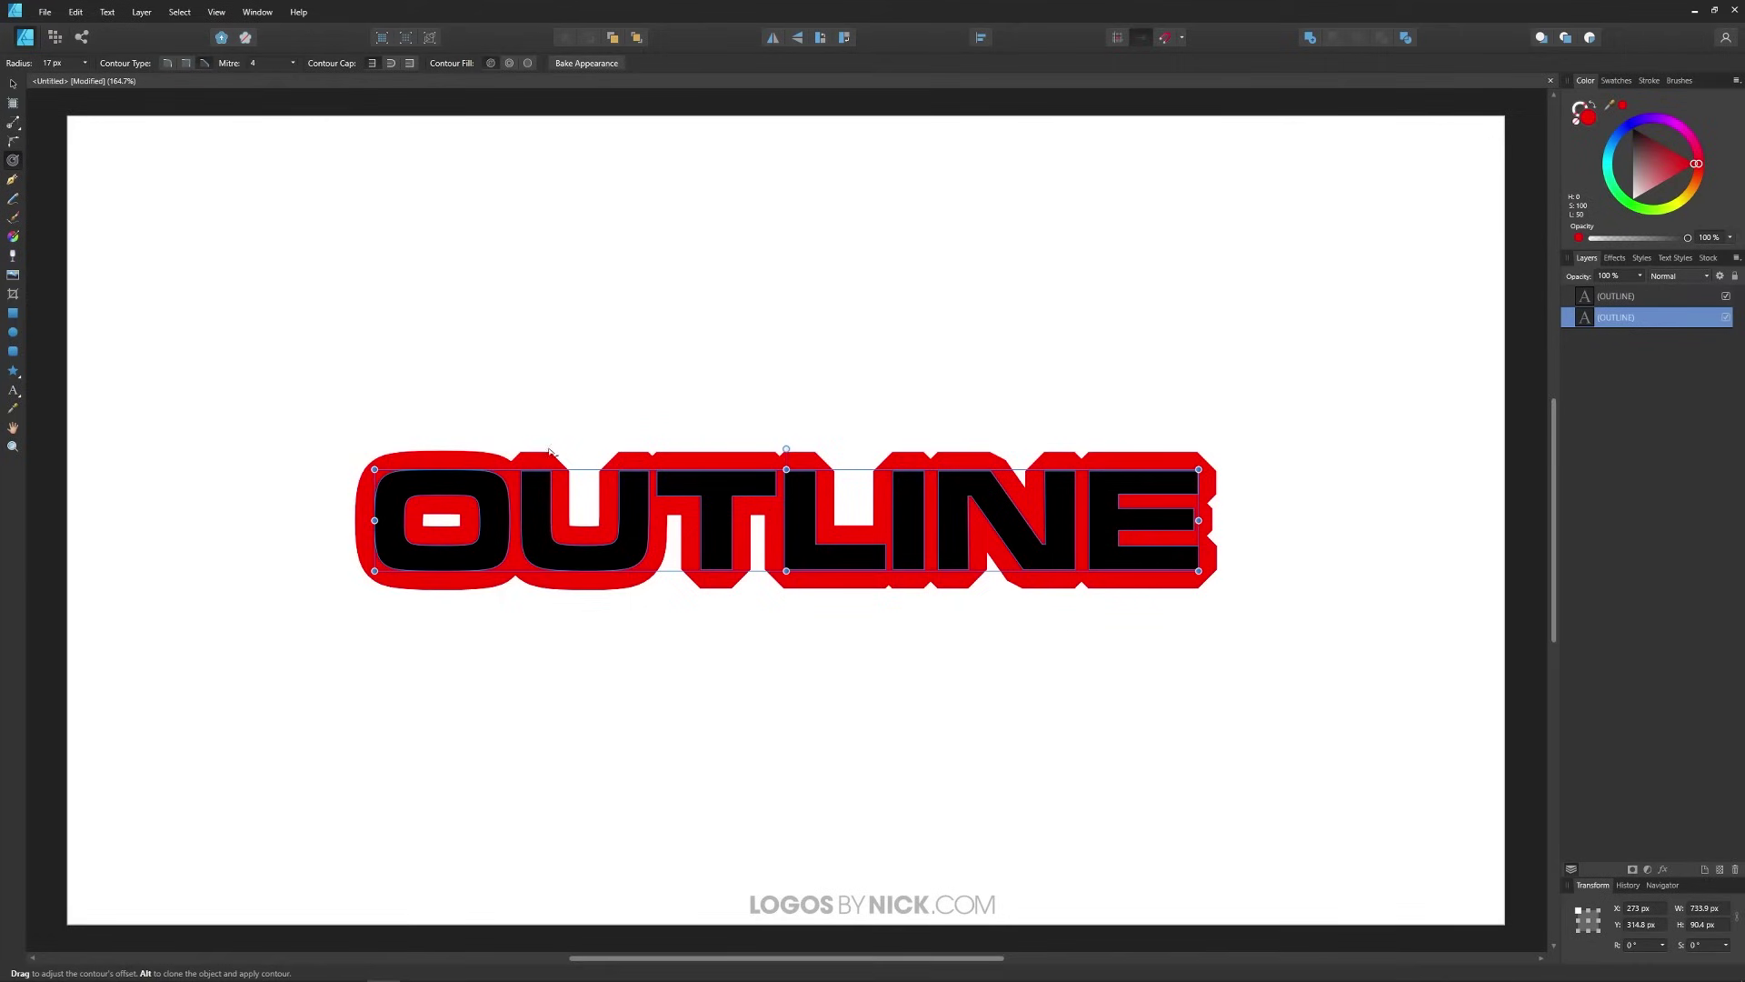
click(187, 64)
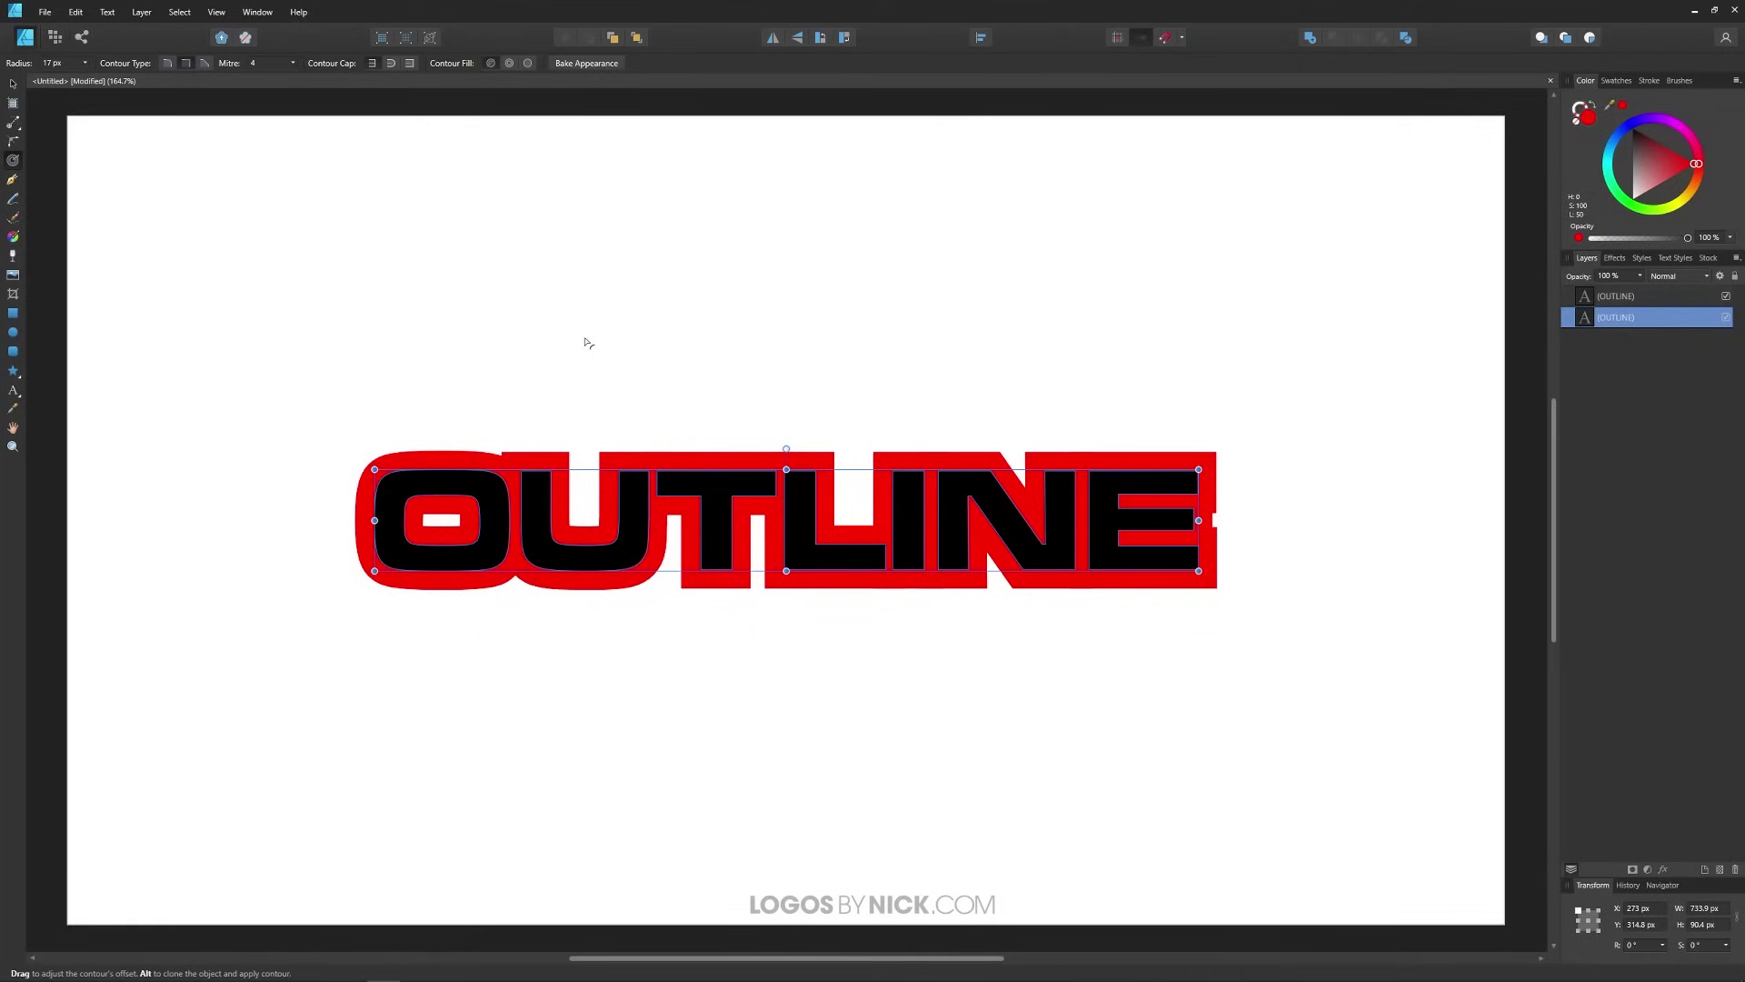
click(13, 83)
click(1142, 612)
drag(1353, 729, 219, 267)
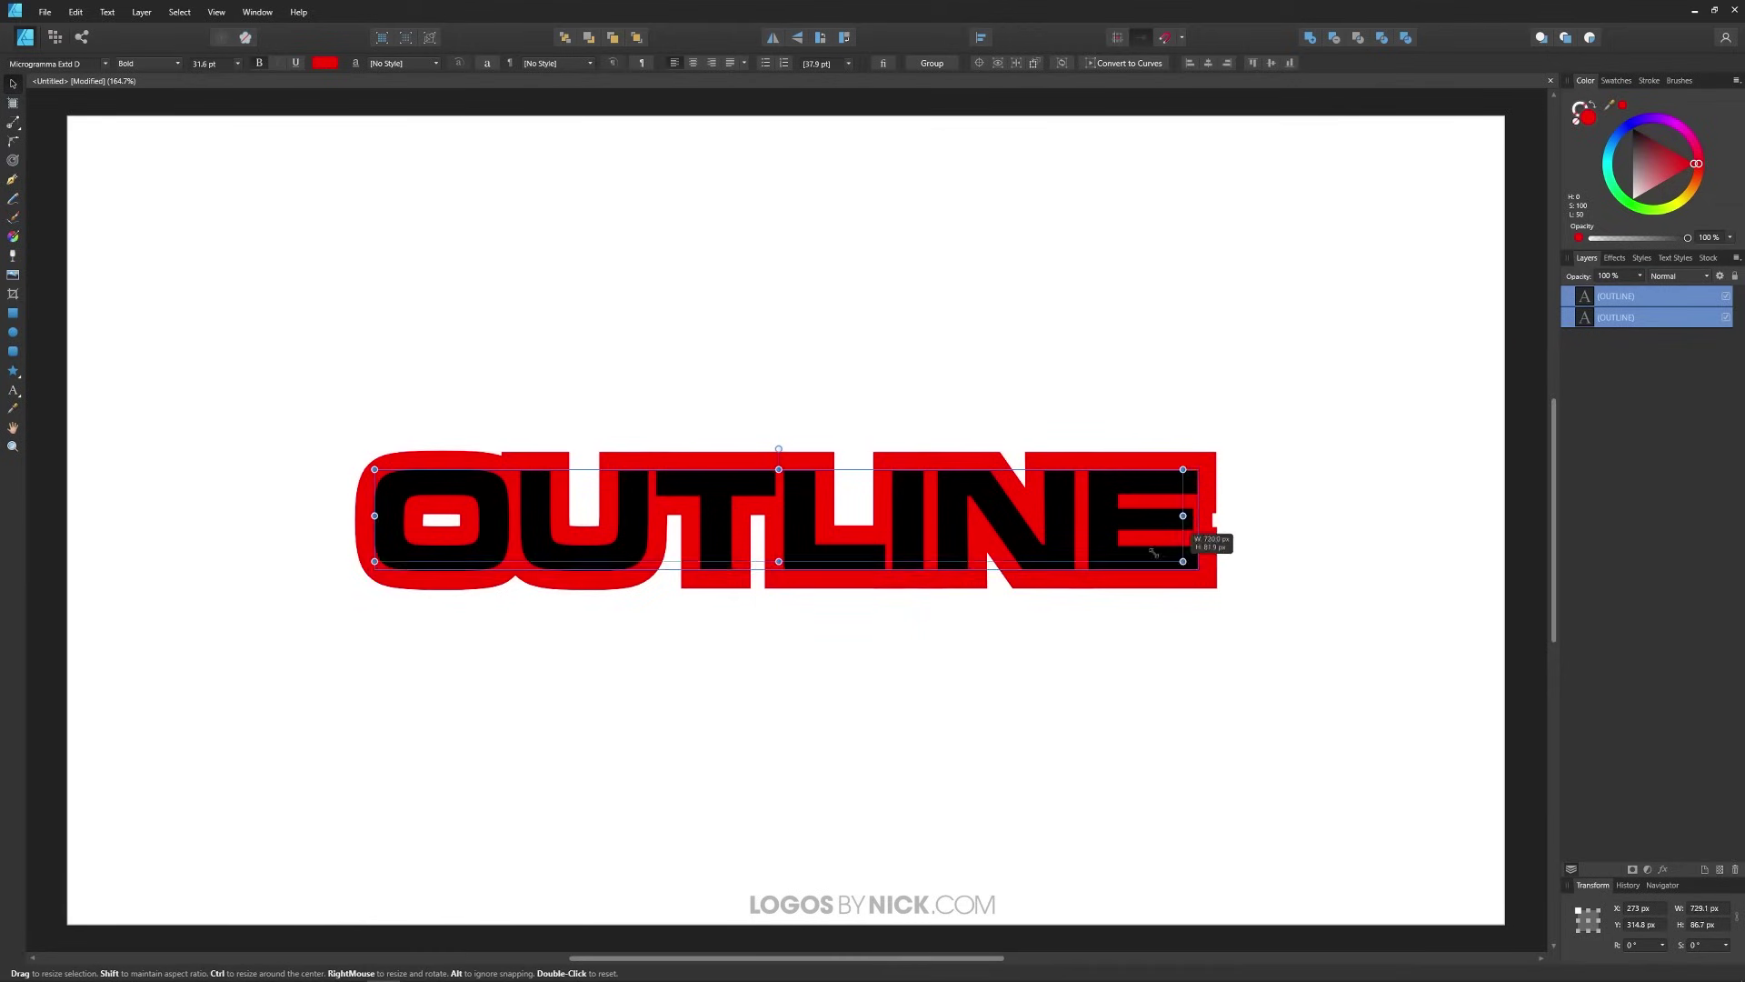
drag(1153, 552, 562, 541)
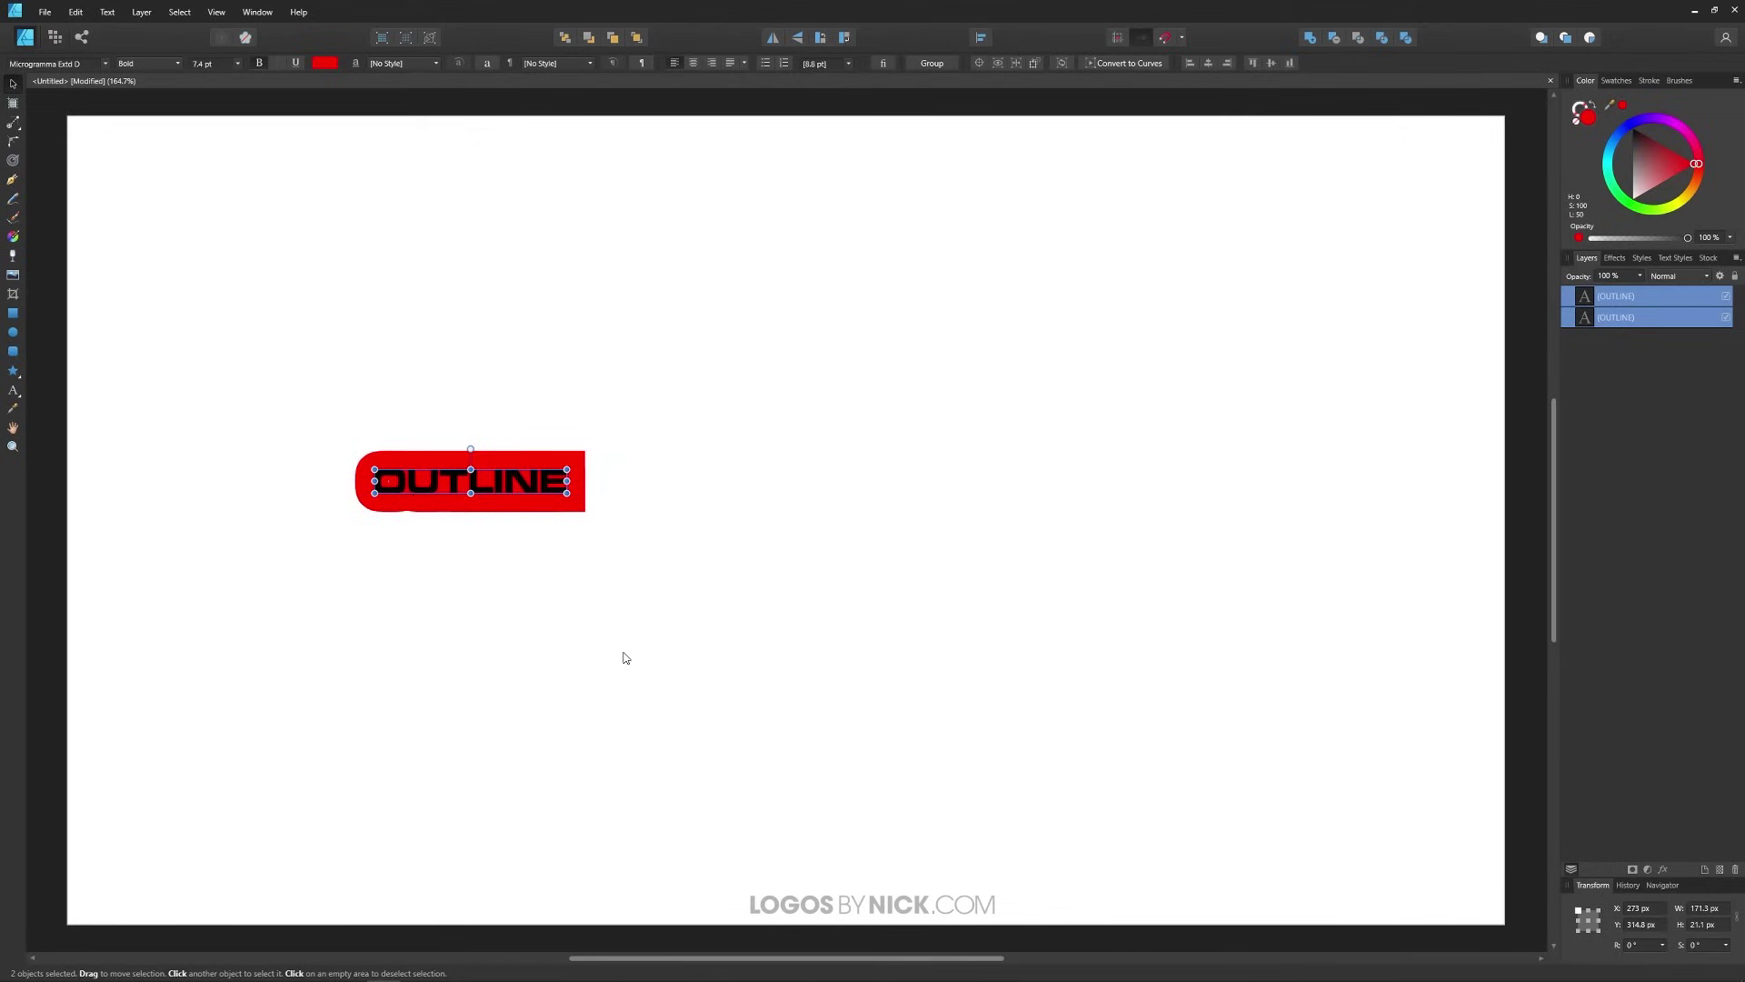
key(ctrl+z)
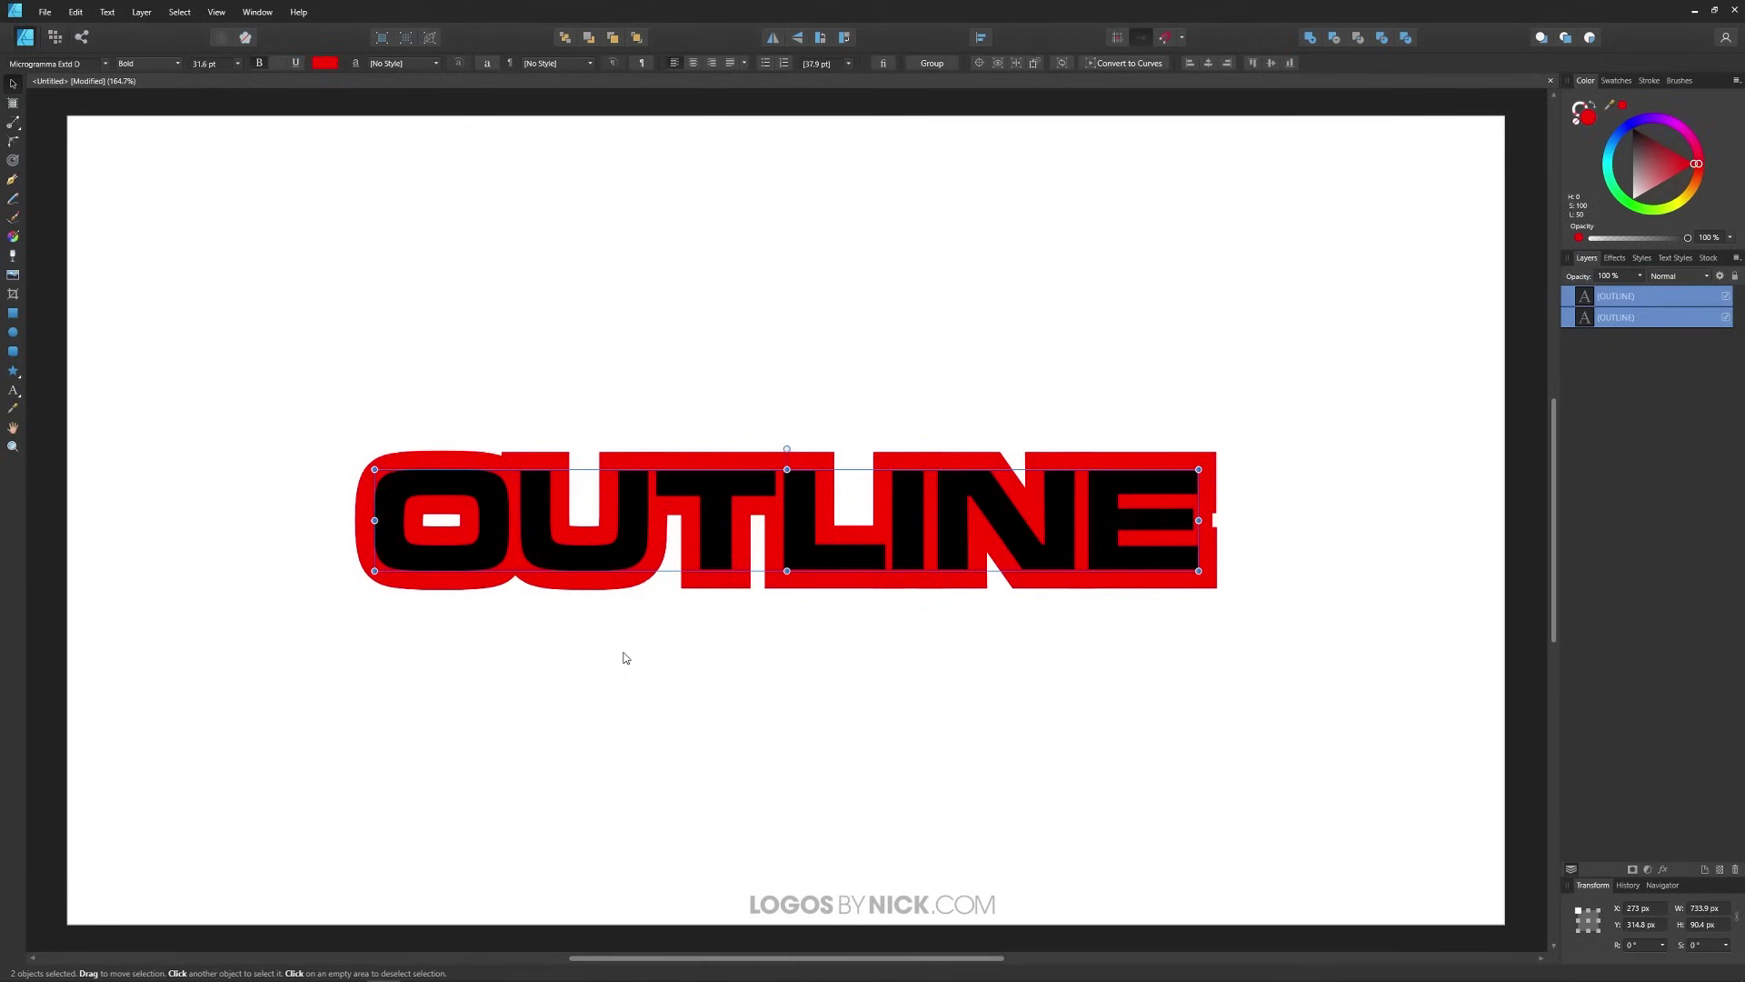
drag(1320, 716, 269, 269)
Step: Bake the contour appearance into groups of letter curves and inspect one group in Layers
click(12, 164)
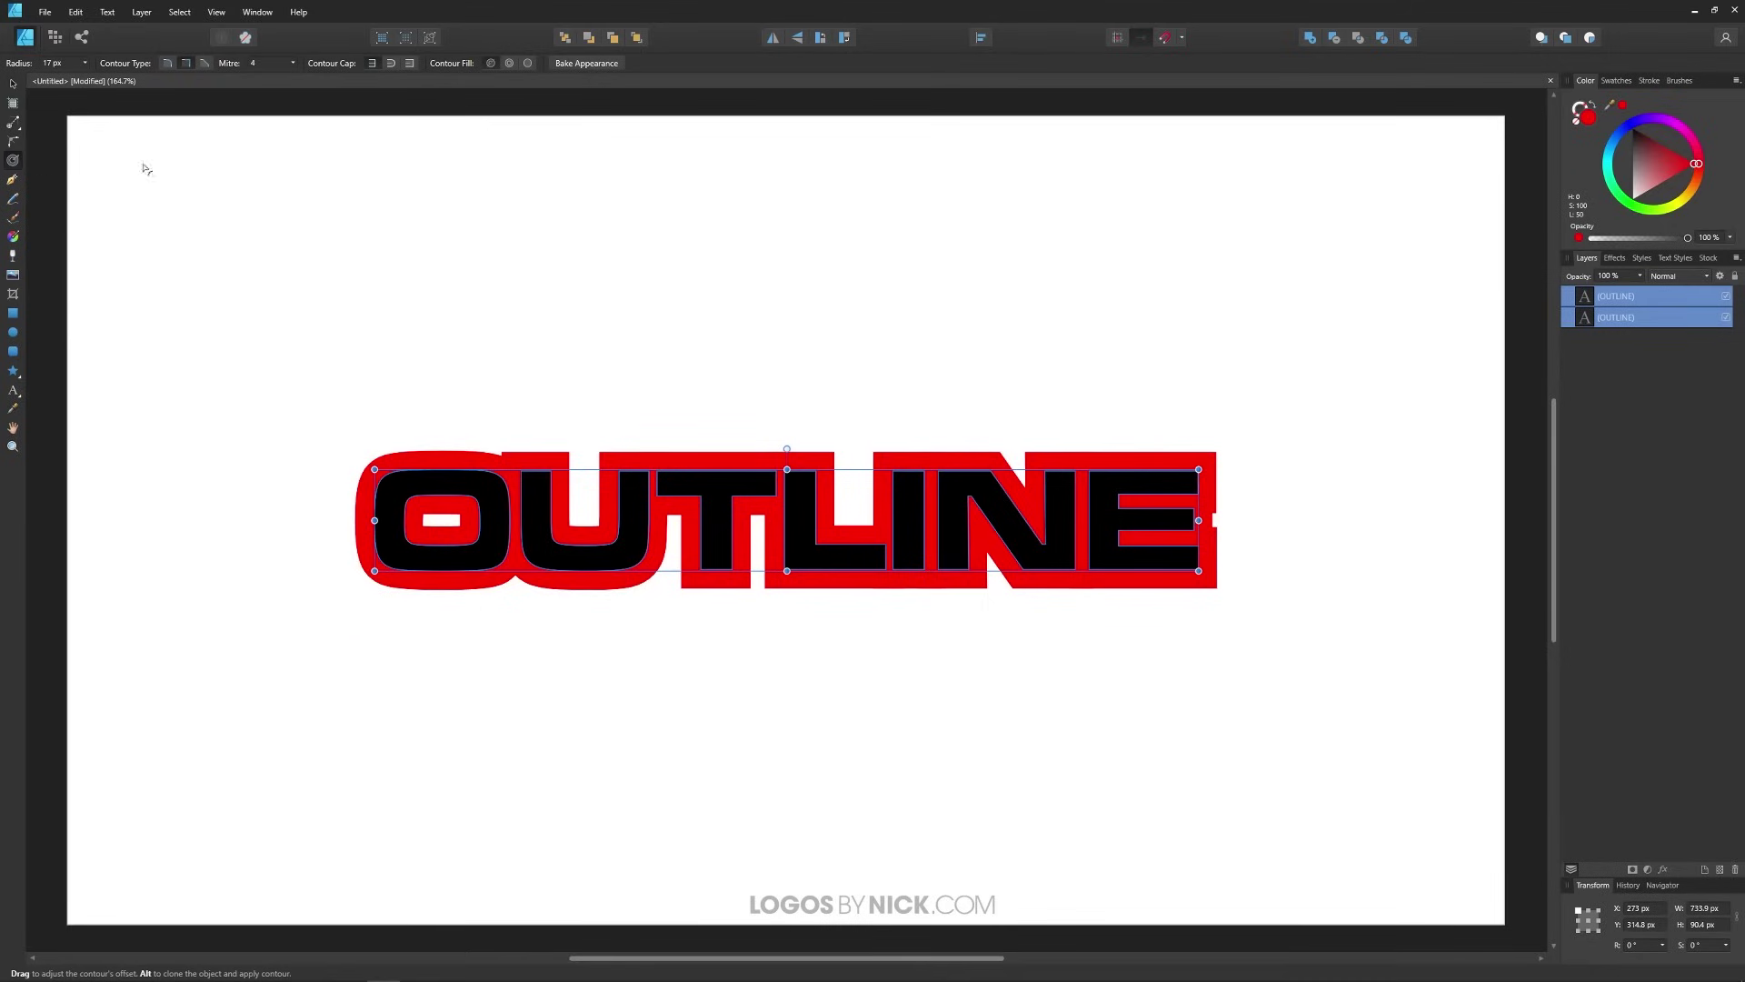
click(588, 63)
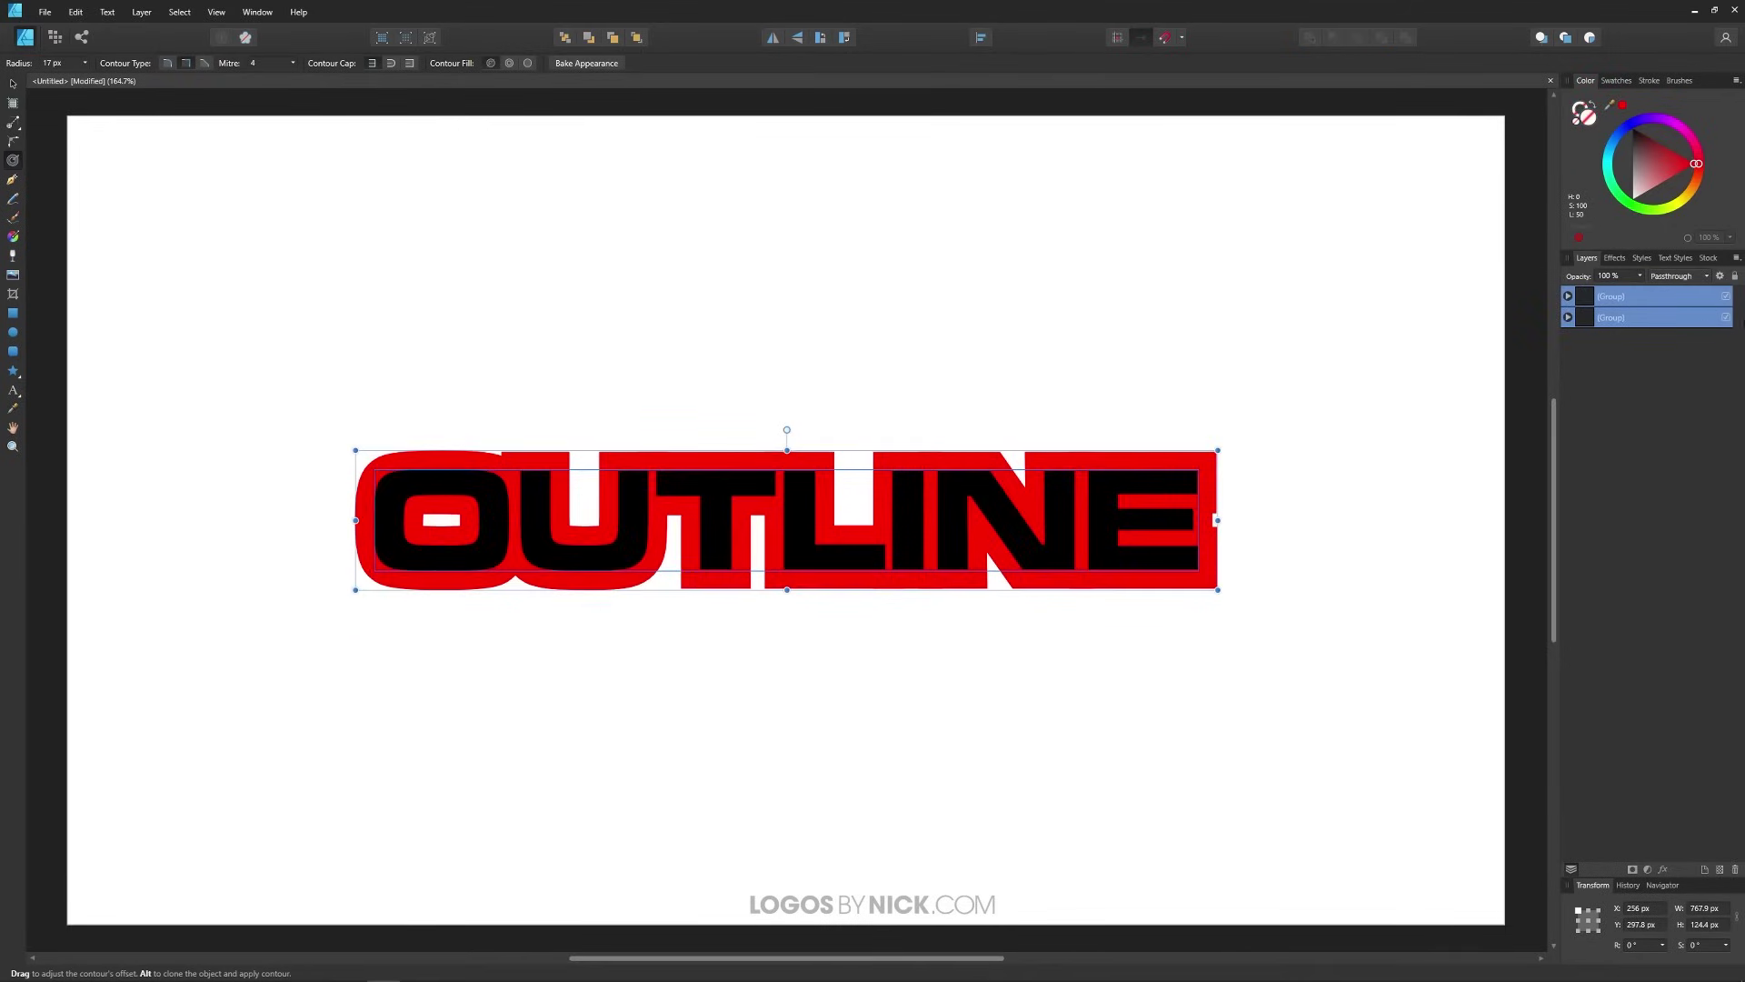
click(1568, 296)
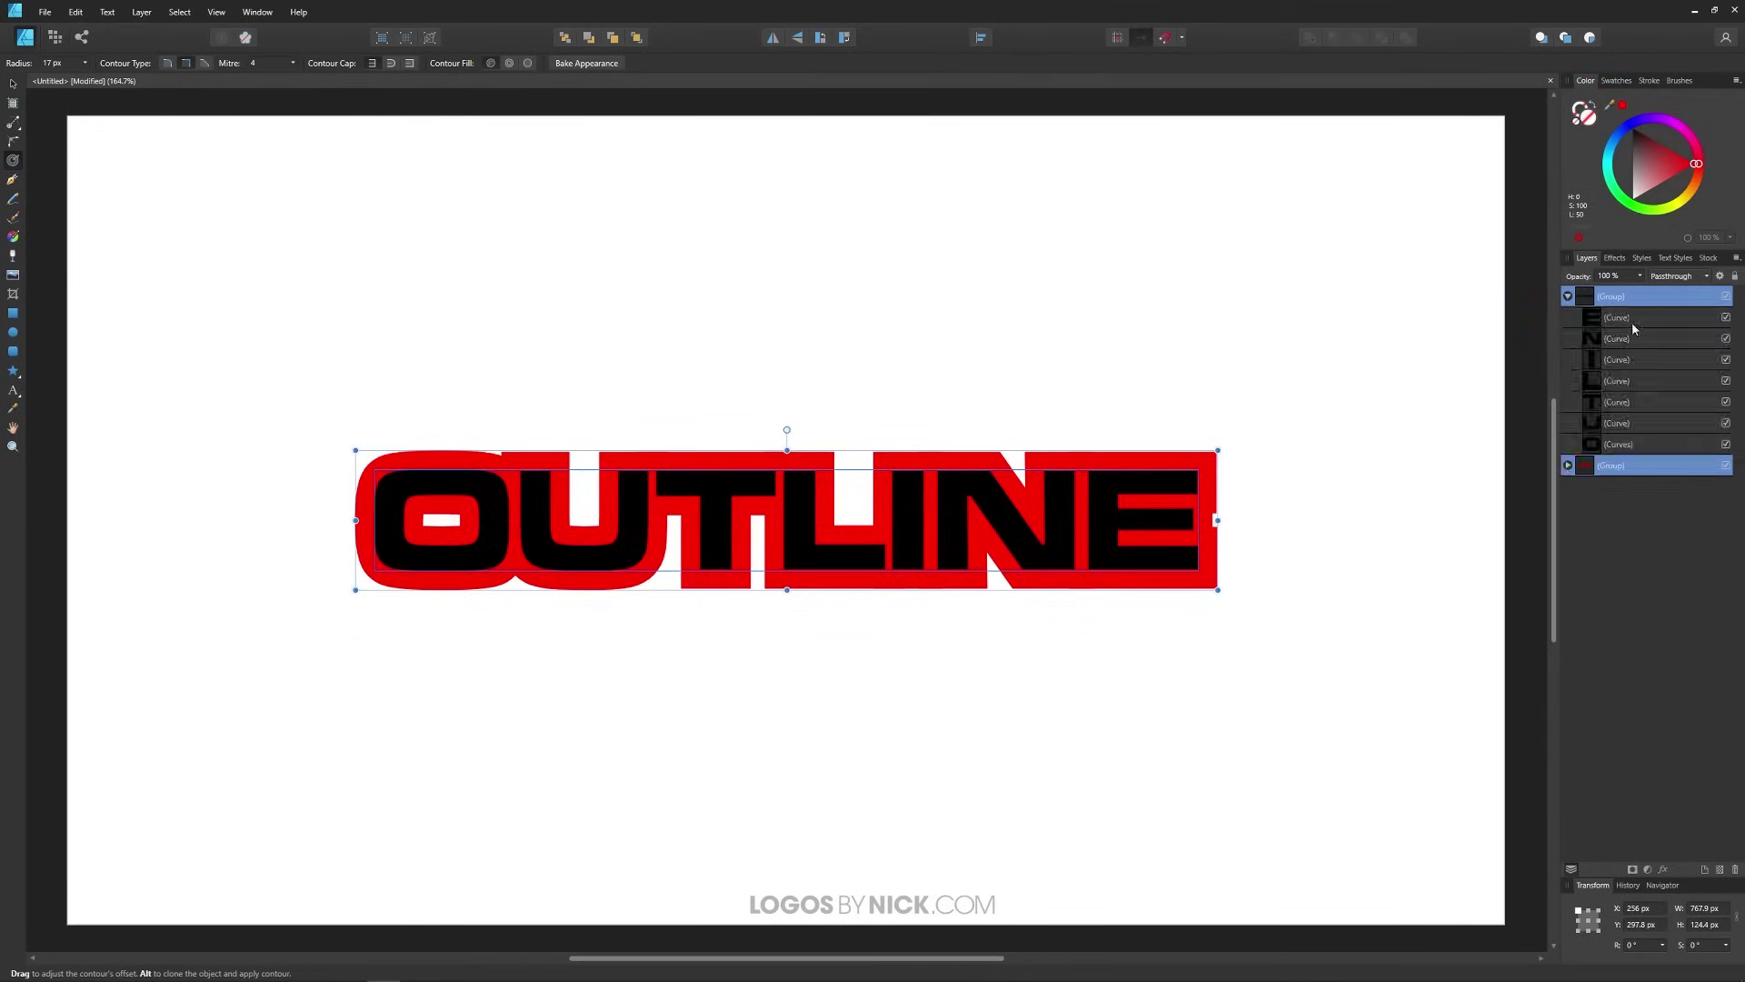
click(1568, 297)
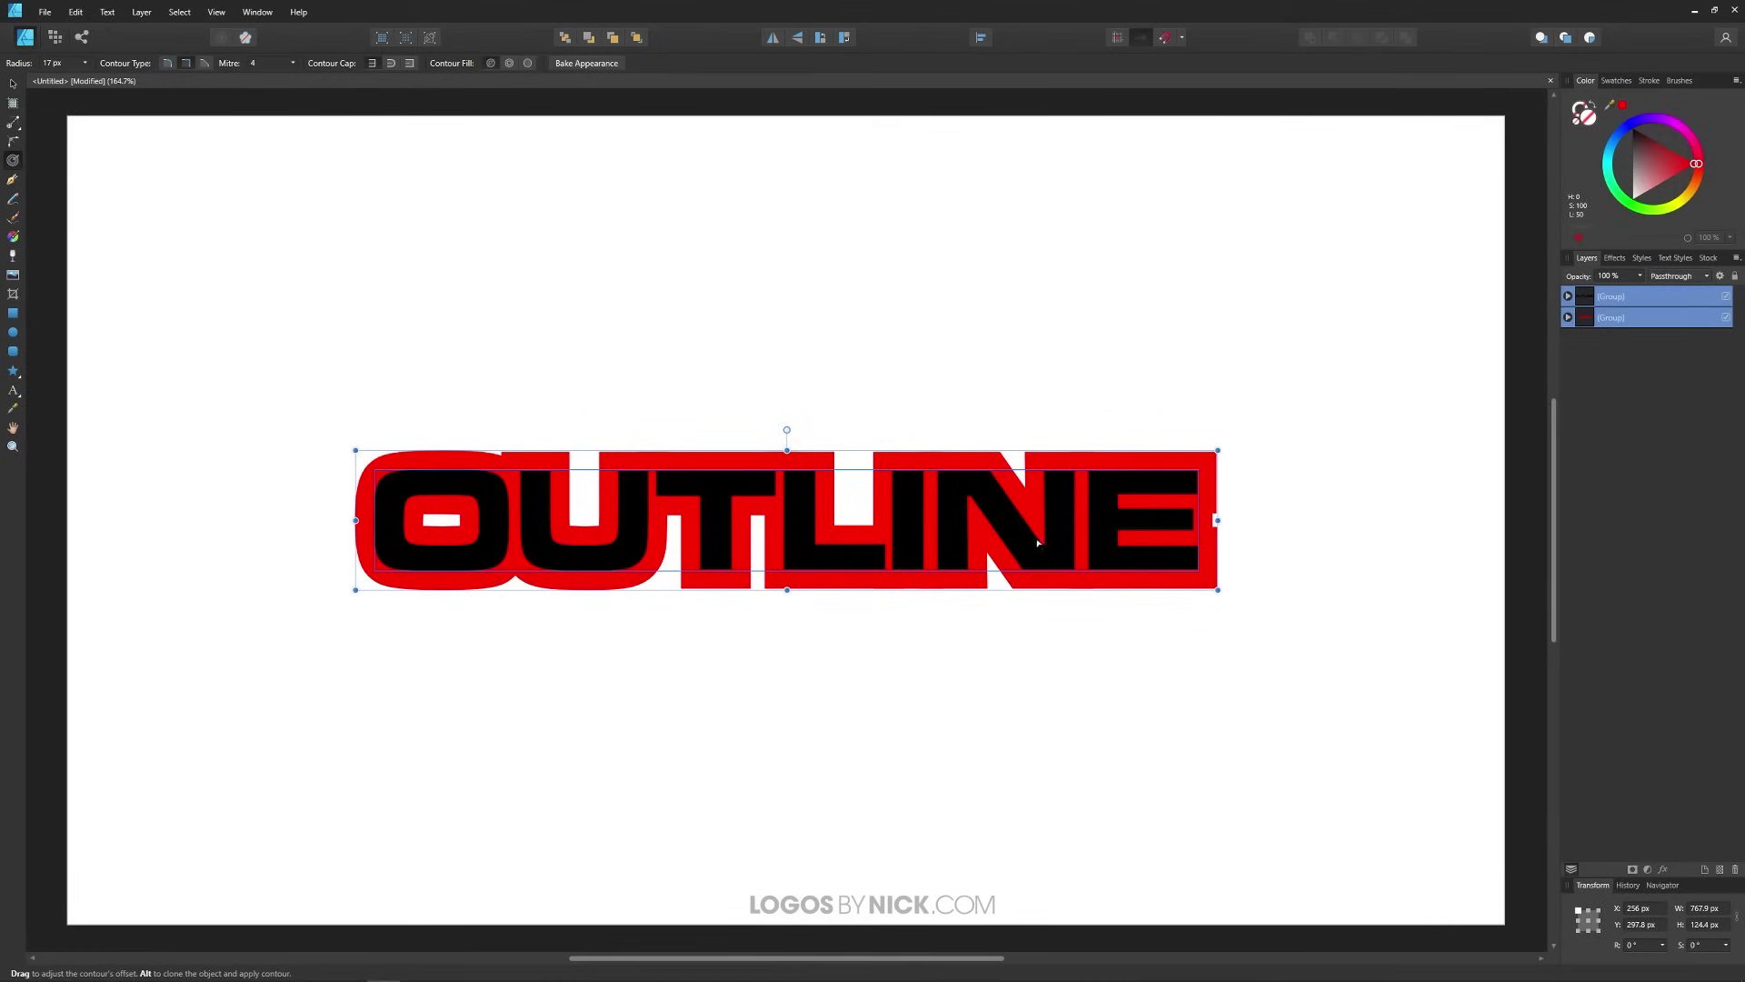
Step: Ungroup all the baked groups and convert the selected pieces to curves
click(141, 12)
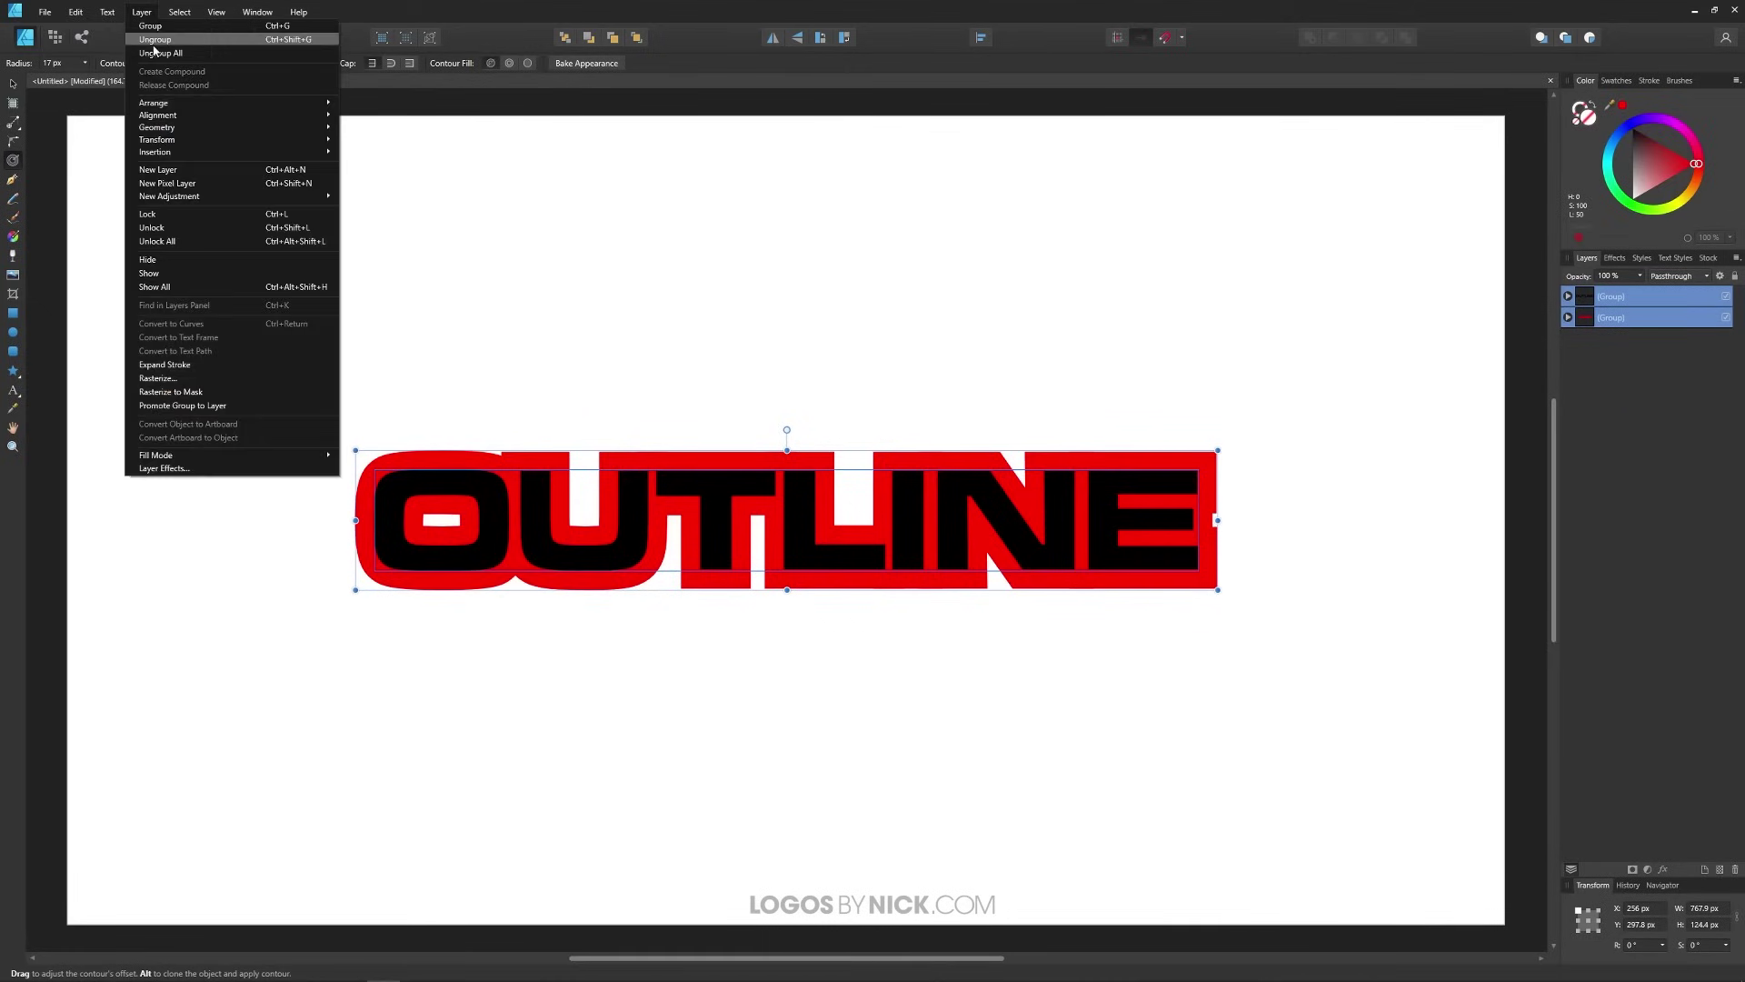
click(159, 54)
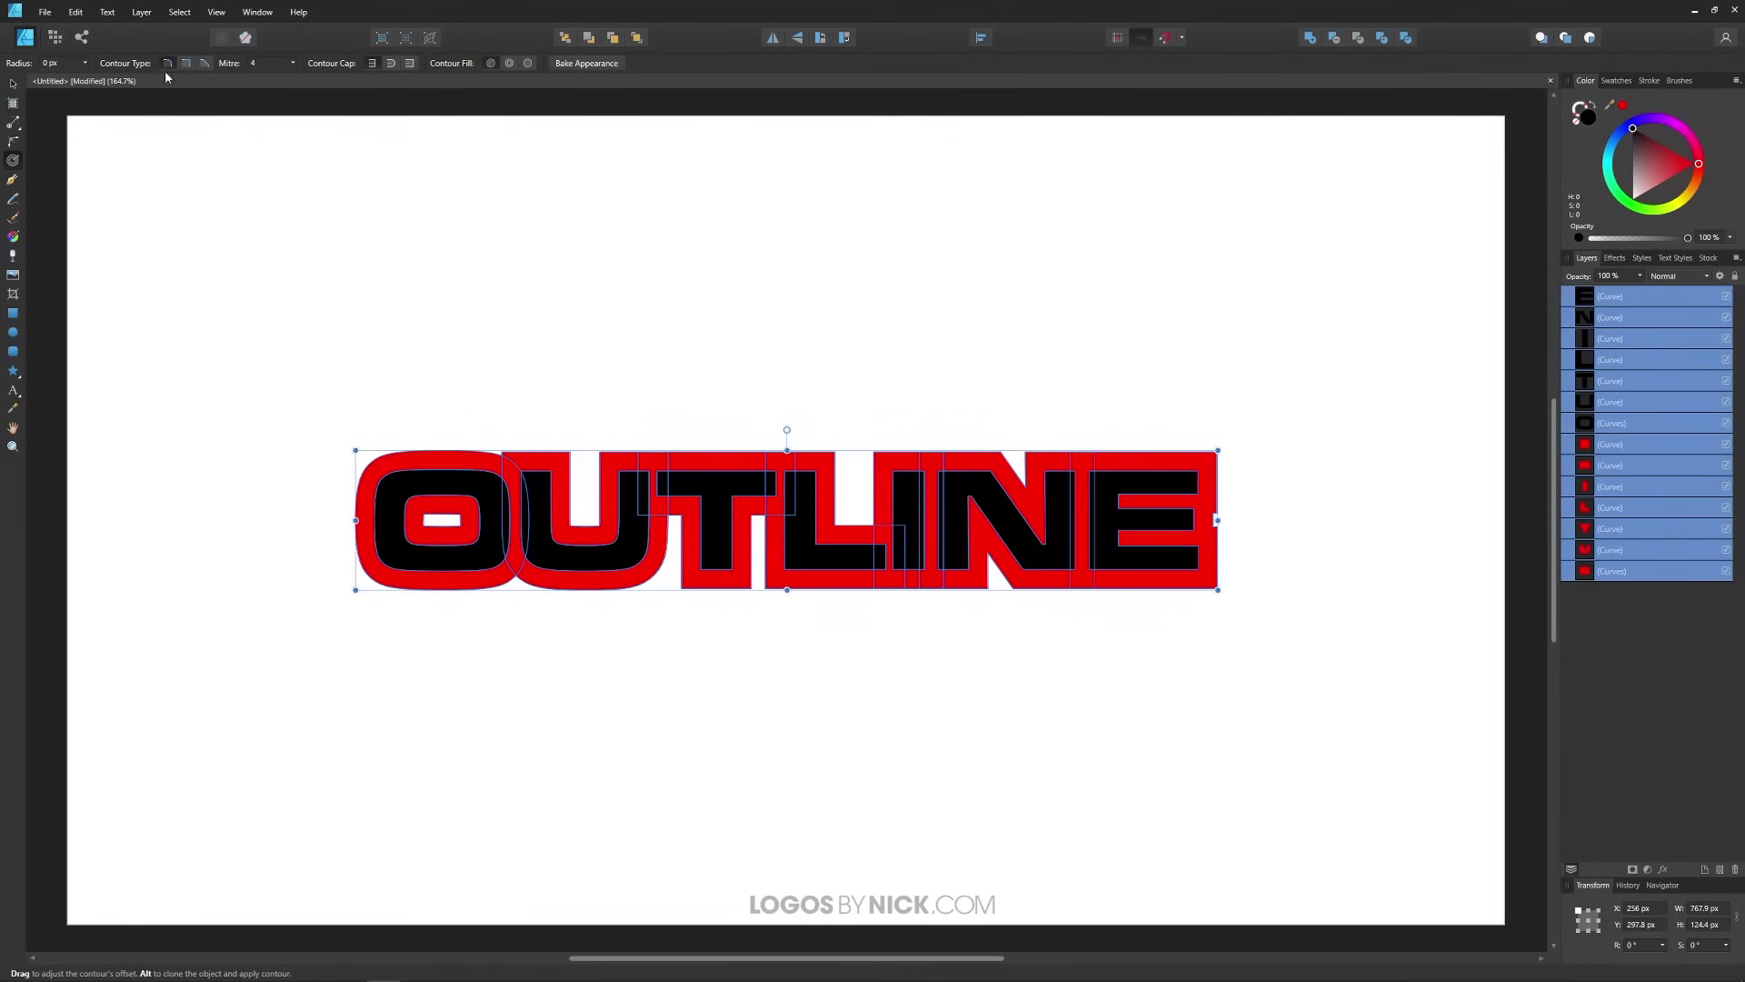
click(141, 12)
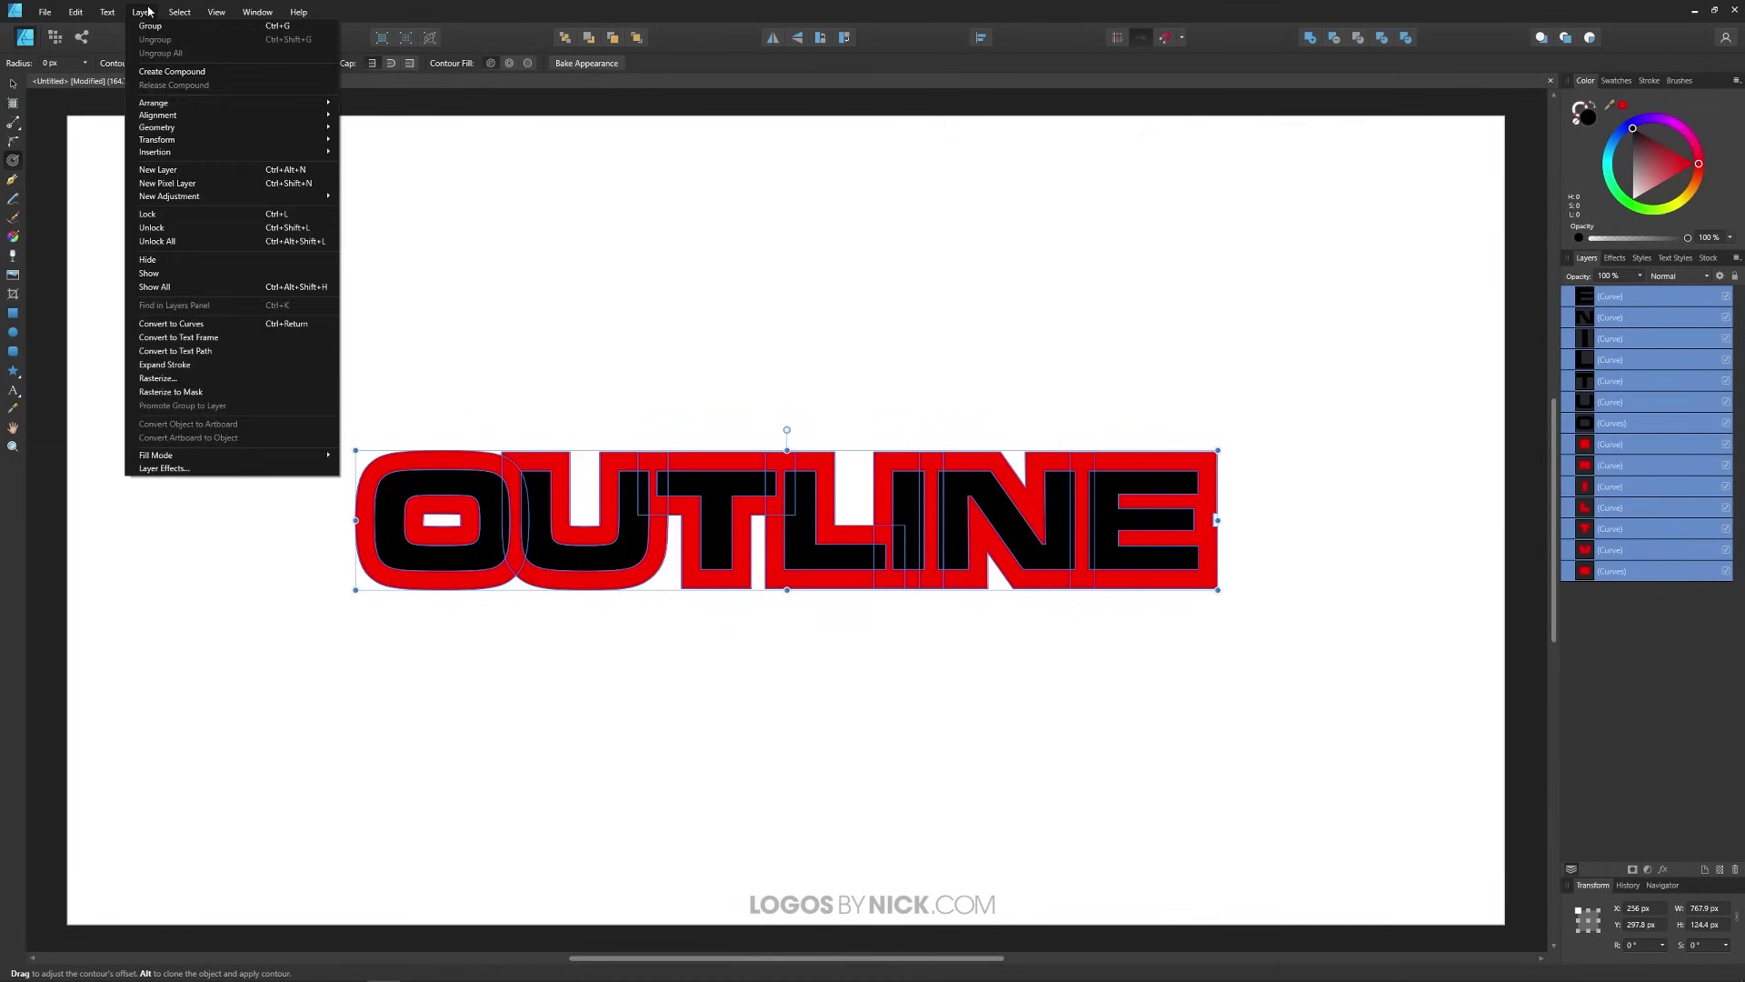
click(167, 327)
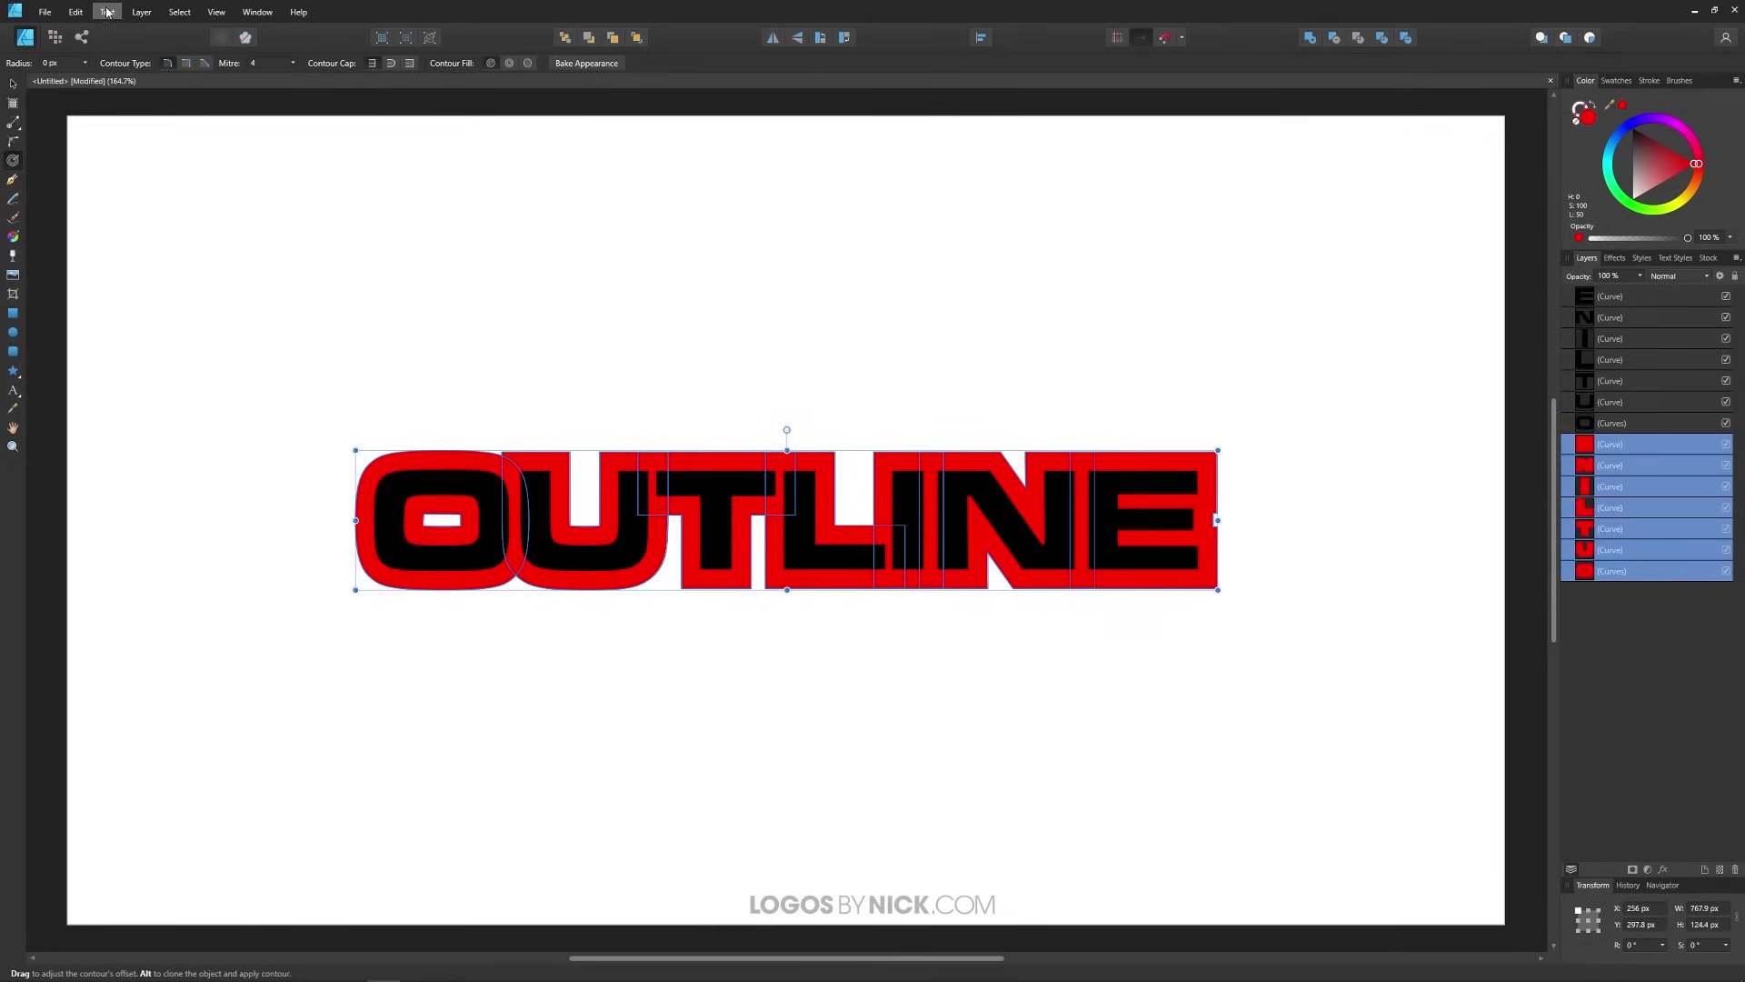
Step: Group the seven red outline curves into a single group
click(141, 12)
click(150, 26)
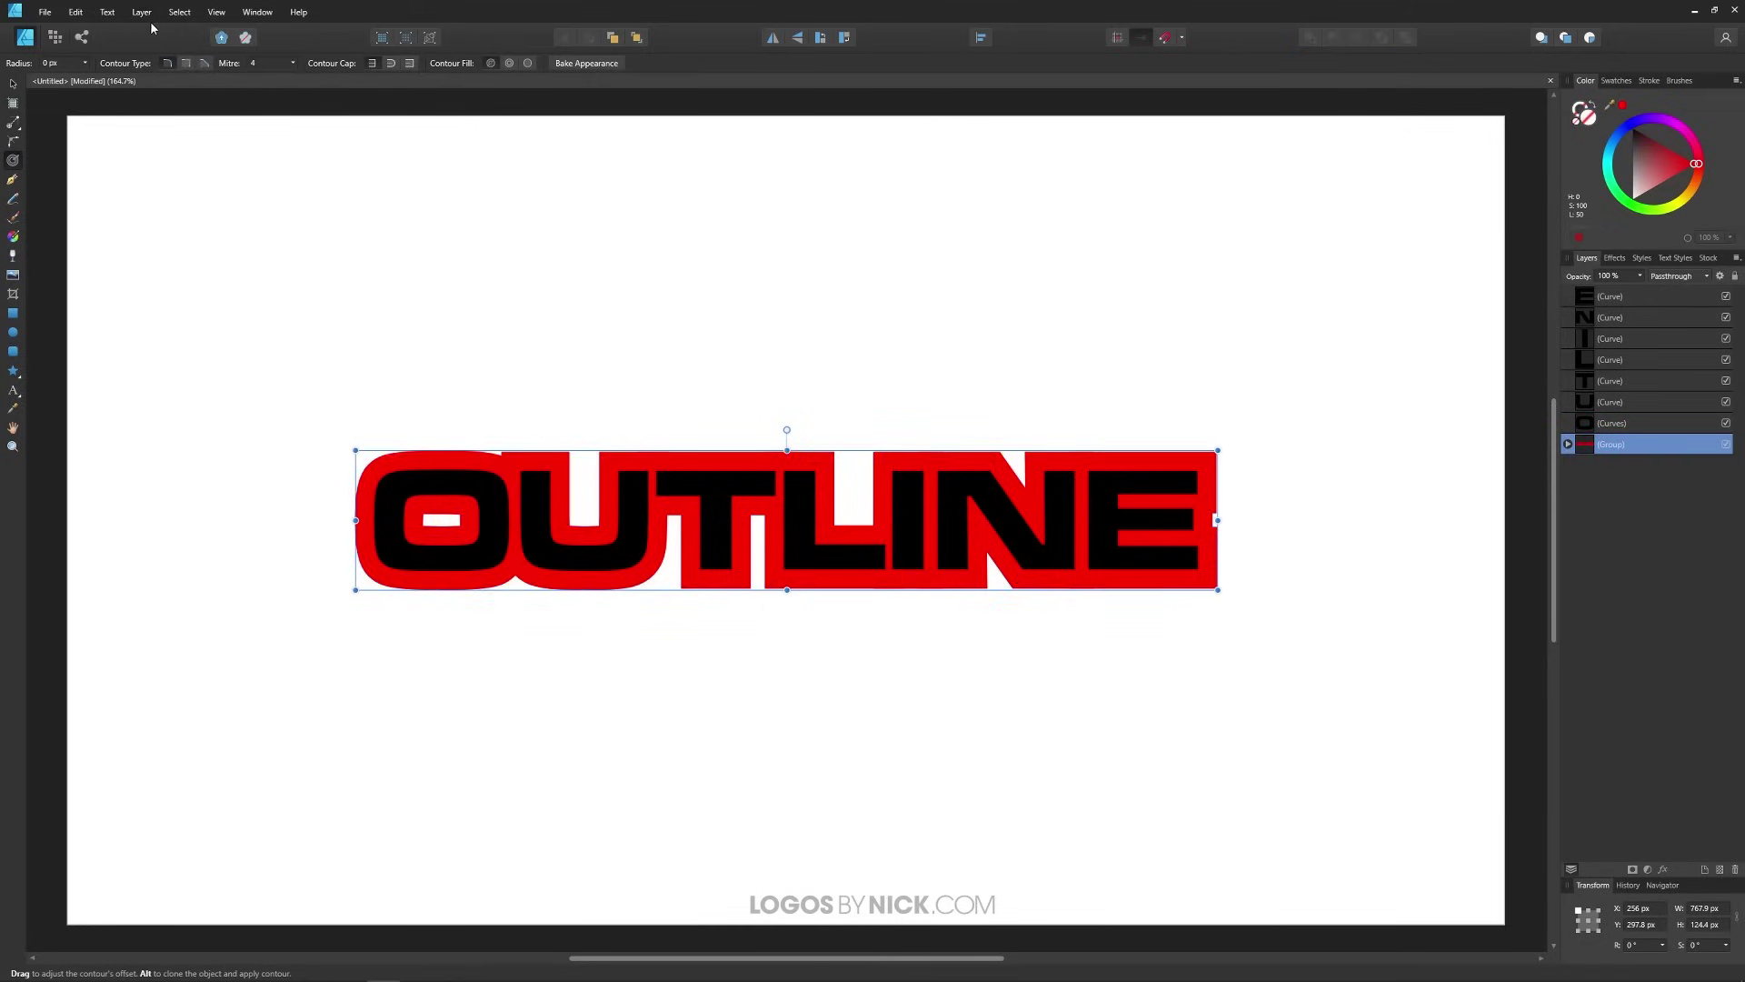
click(12, 83)
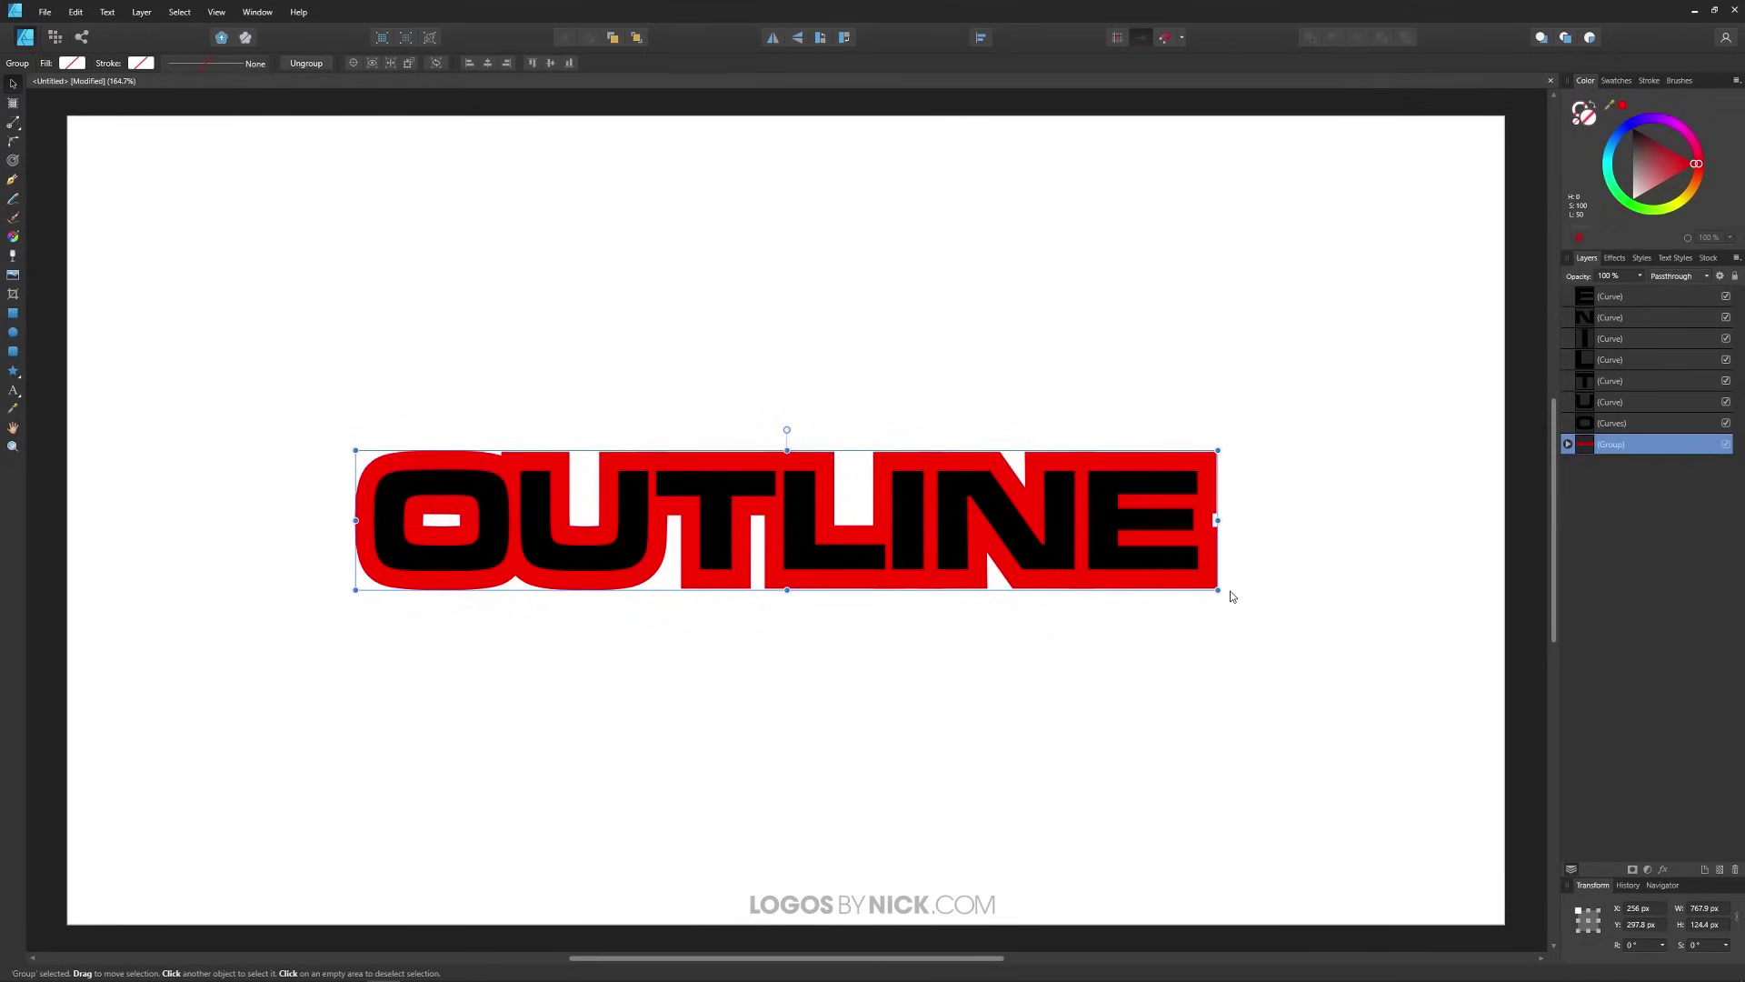
Step: Select all letter curves and the red outline group, then scale them down to about 643 px wide
mouse_move(1219, 589)
mouse_down()
mouse_move(1173, 536)
mouse_move(1054, 518)
mouse_move(1209, 600)
mouse_up()
drag(1341, 676, 169, 254)
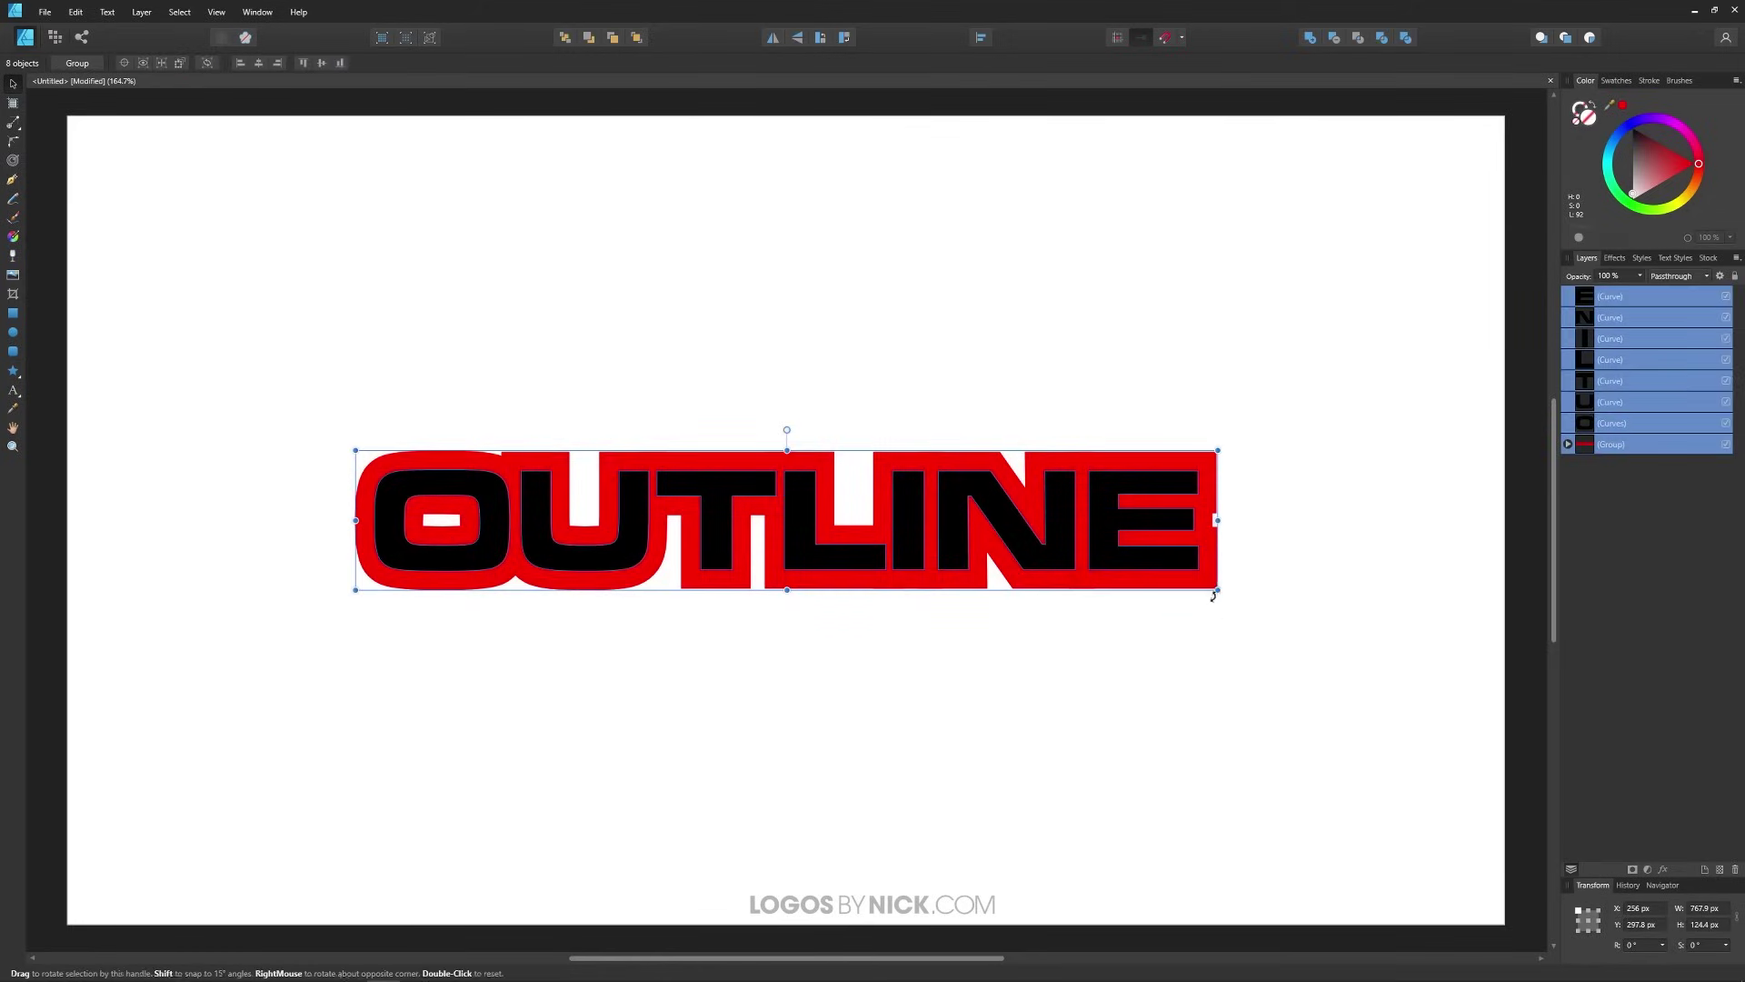
drag(1219, 592, 1077, 611)
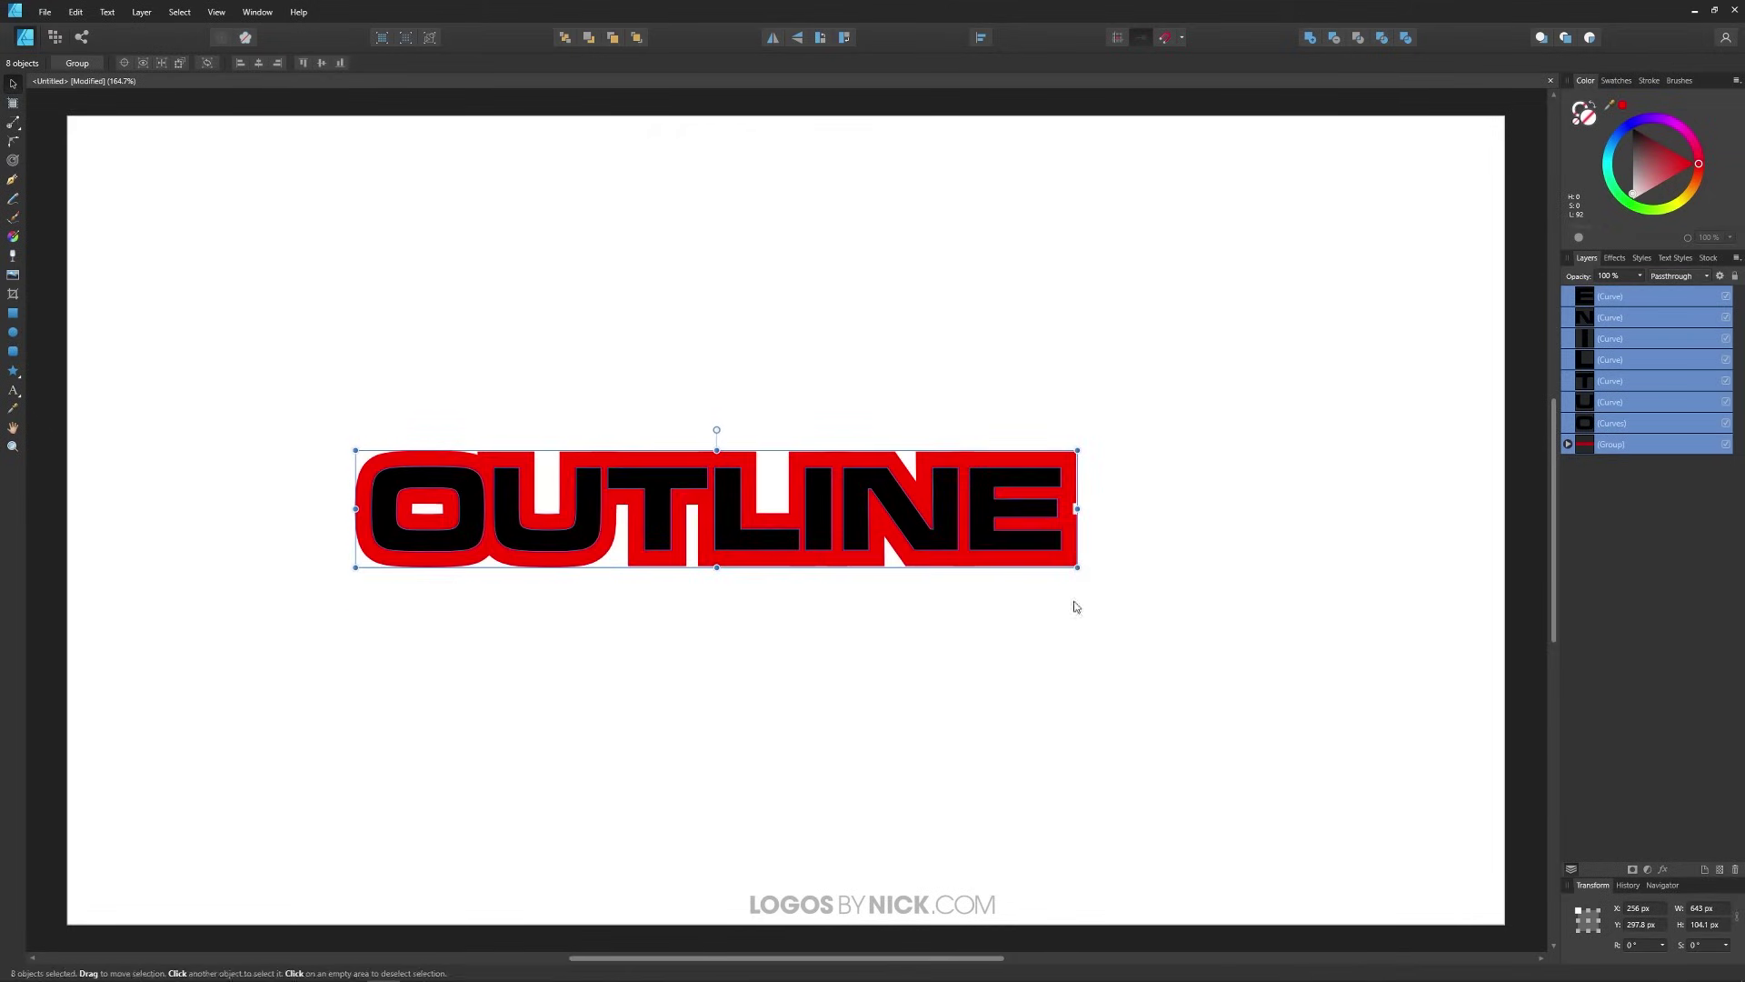
click(929, 760)
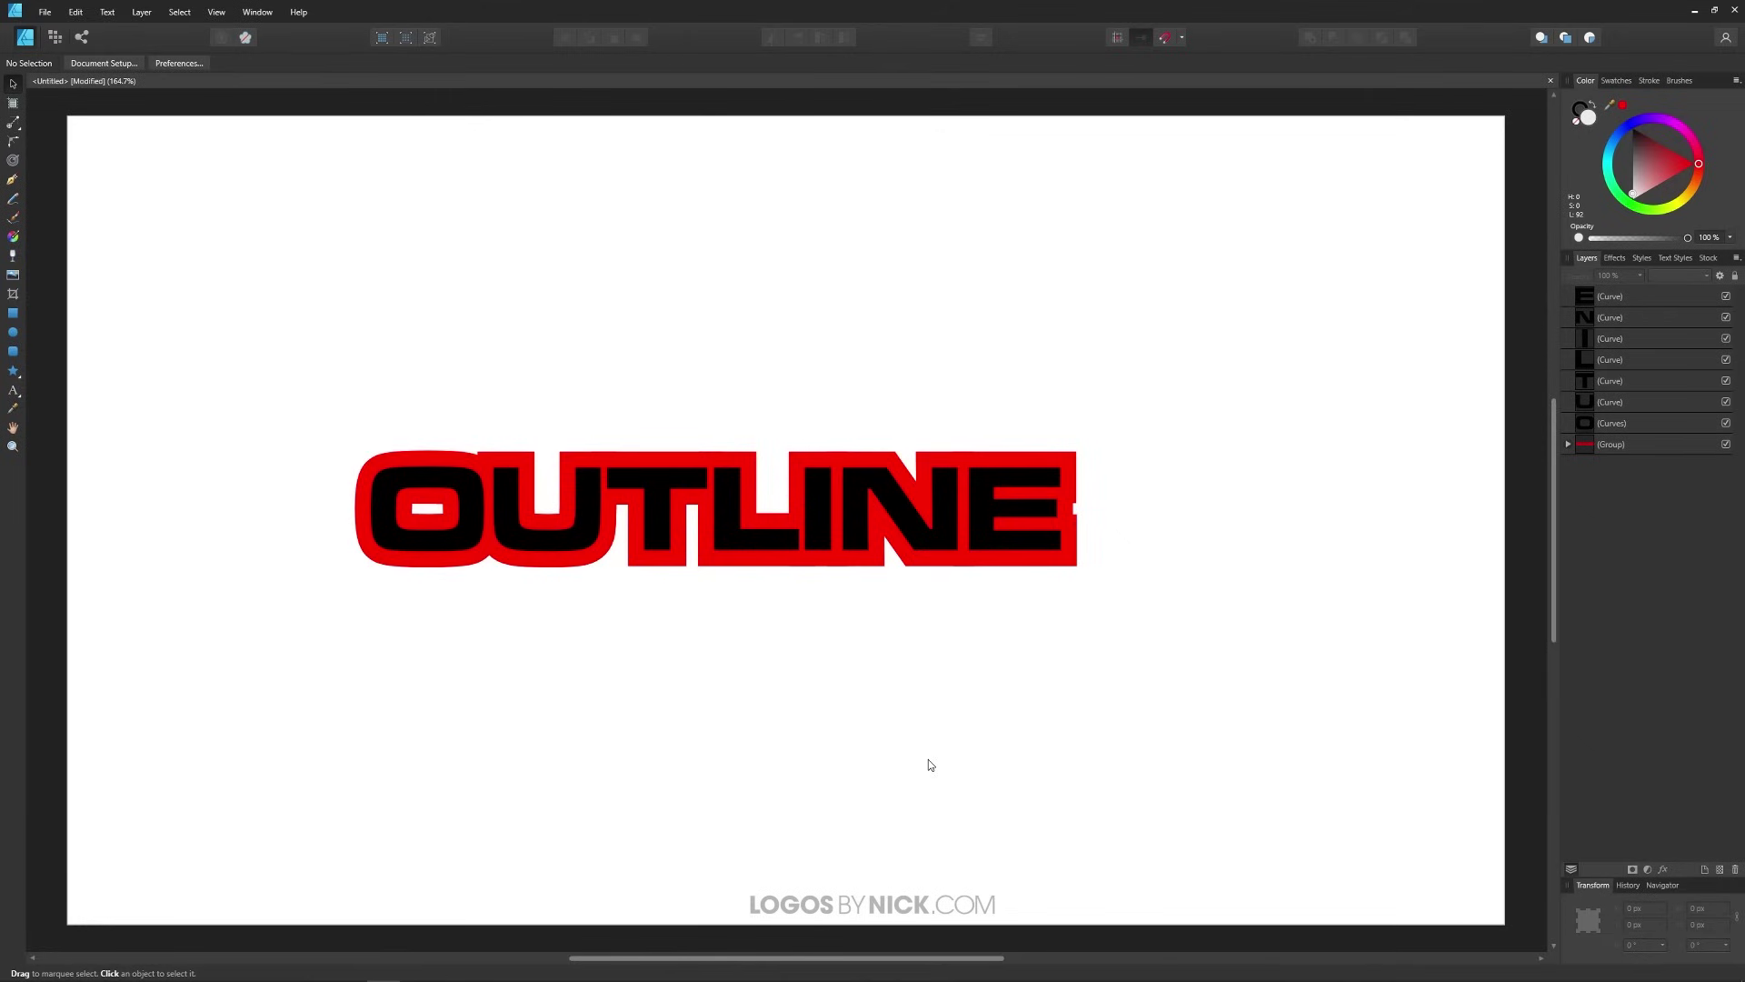